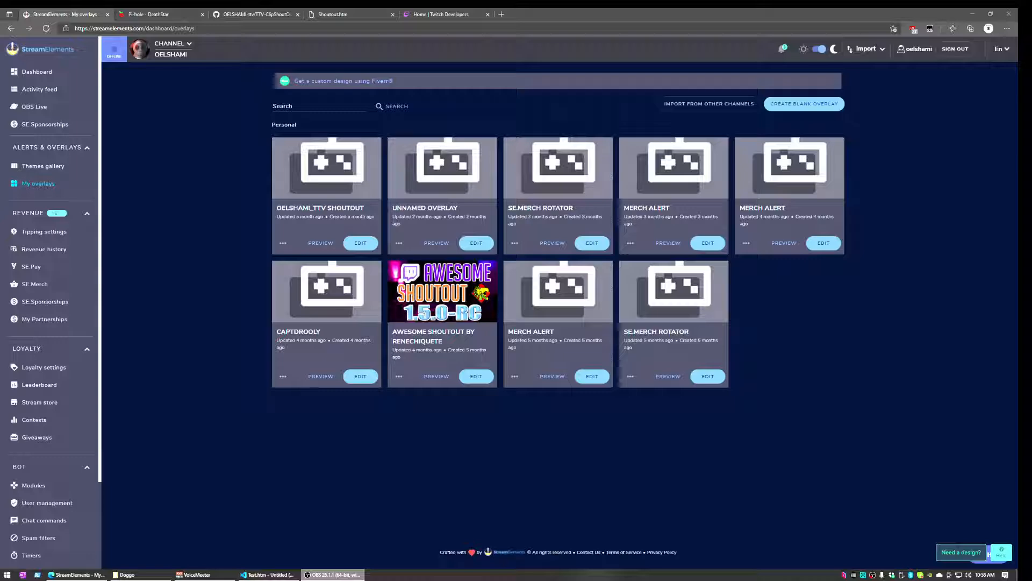
# Switch to the TTV-ClipShoutOut GitHub repository tab
pyautogui.click(243, 14)
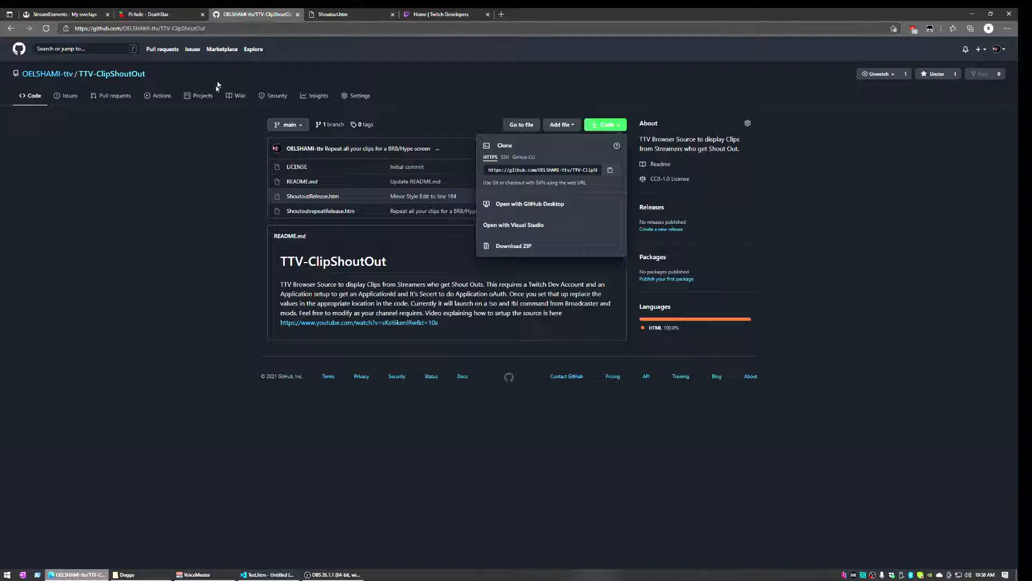
# Download the TTV-ClipShoutOut repository as a ZIP, then bring up the Doggo folder in File Explorer
pyautogui.click(194, 178)
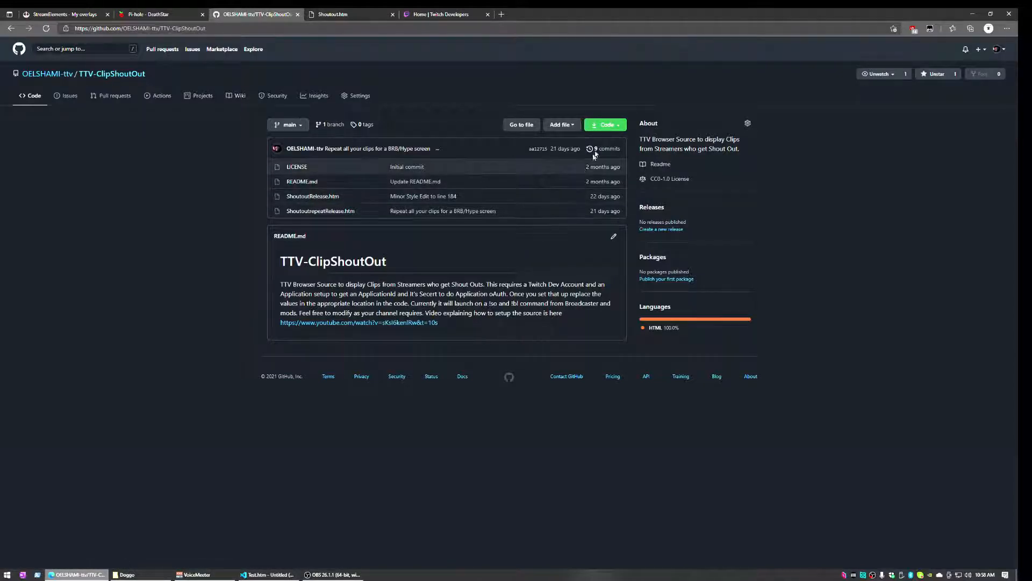
pyautogui.click(623, 125)
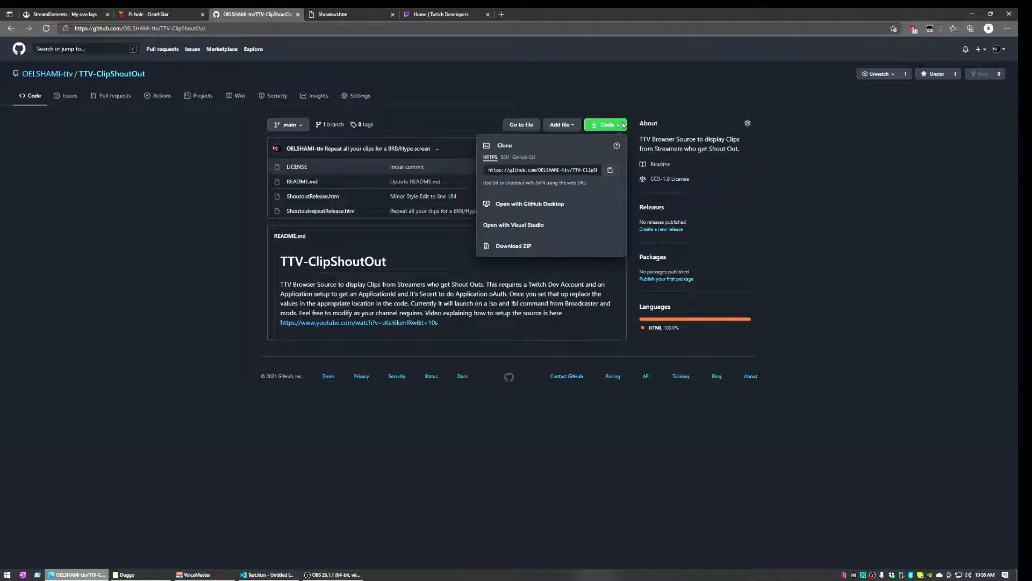
pyautogui.click(526, 250)
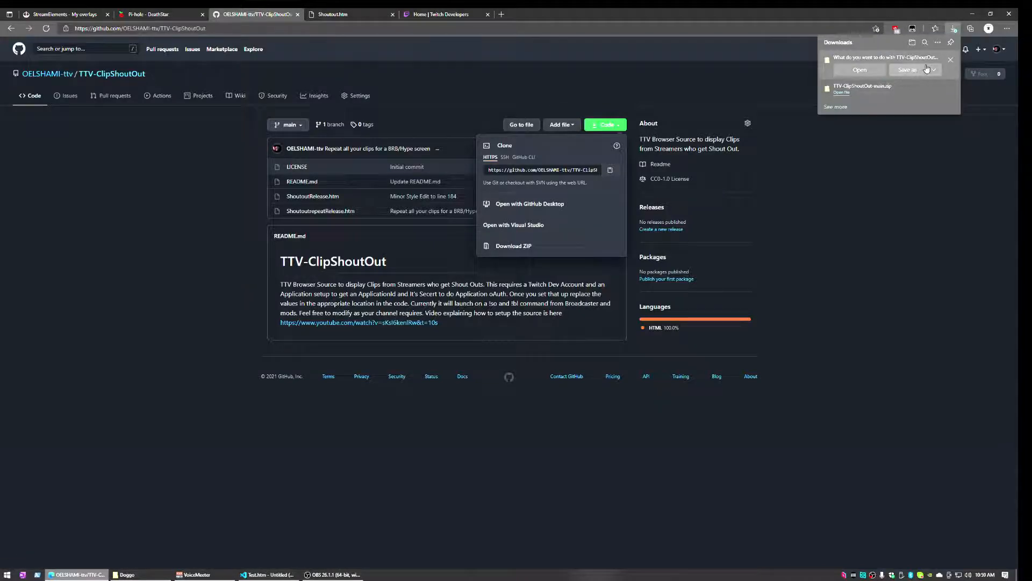
pyautogui.click(919, 72)
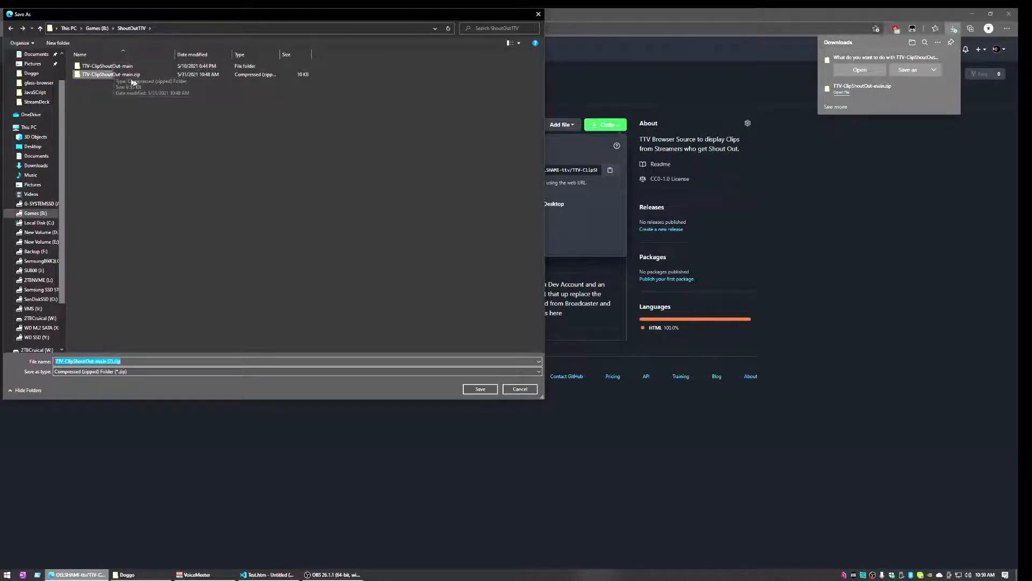
pyautogui.click(525, 388)
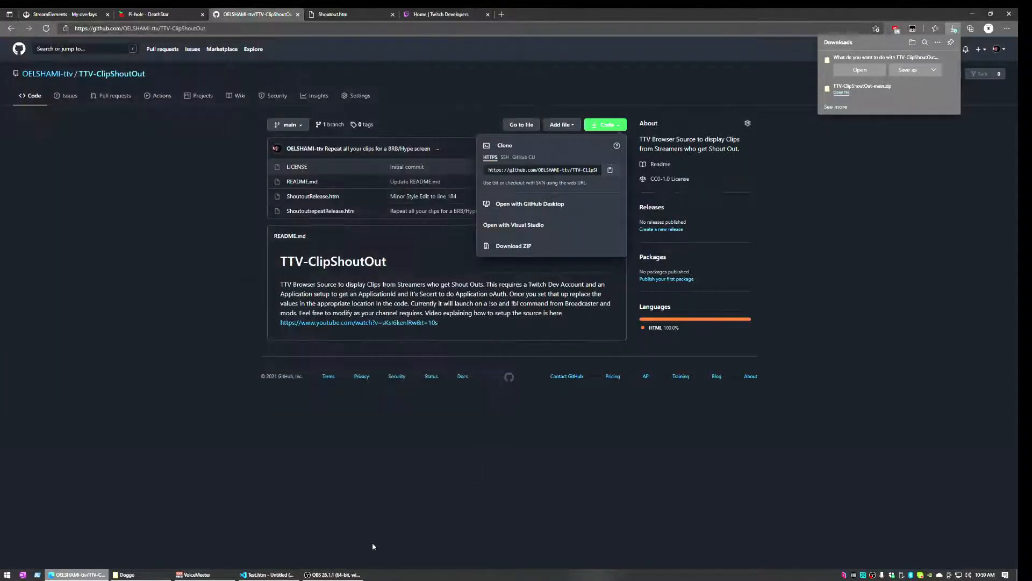
pyautogui.click(127, 574)
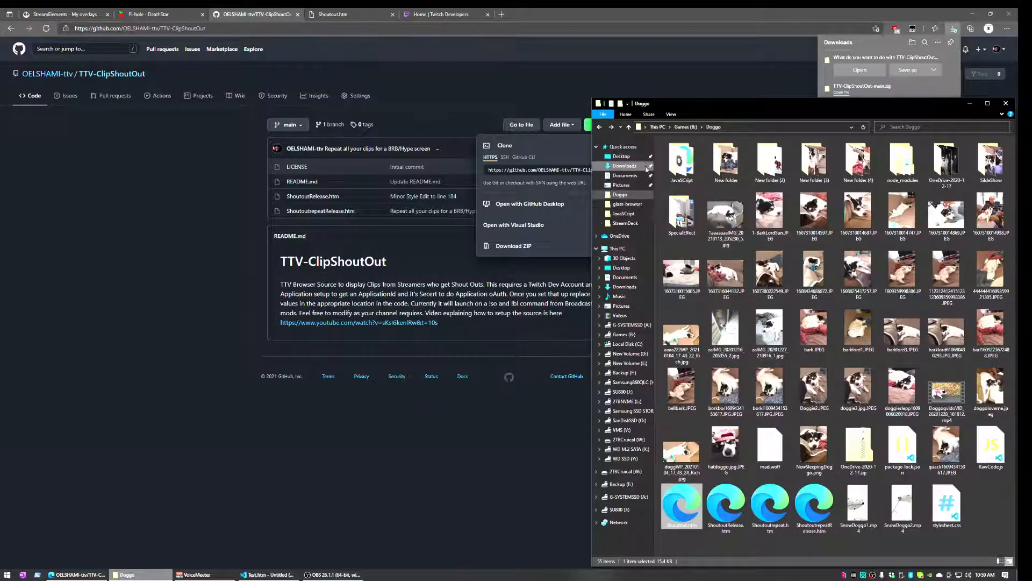
# Open the extracted TTV-ClipShoutOut-main folder under Games (B:) > ShoutOutTTV
pyautogui.click(623, 335)
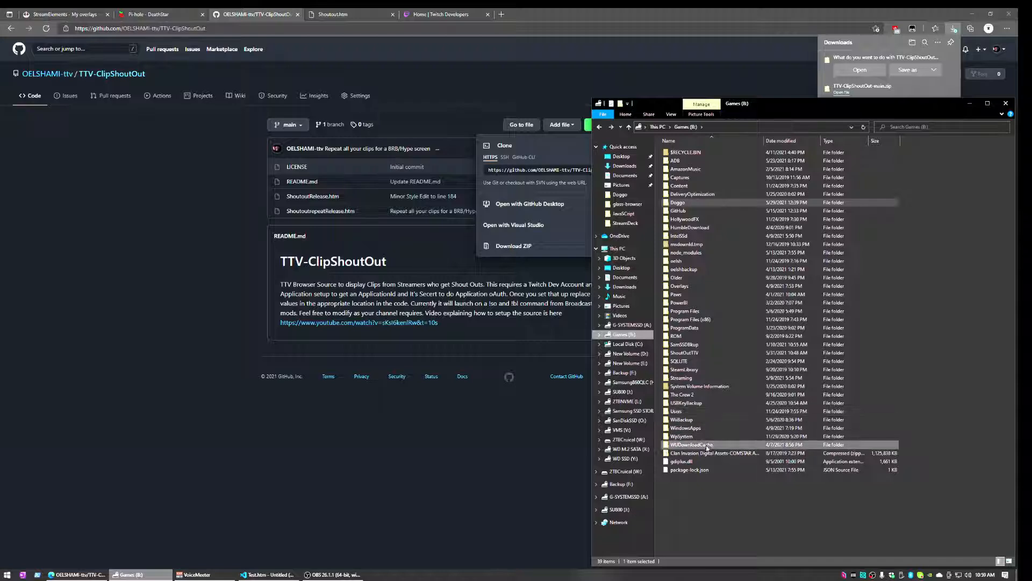
pyautogui.doubleClick(700, 354)
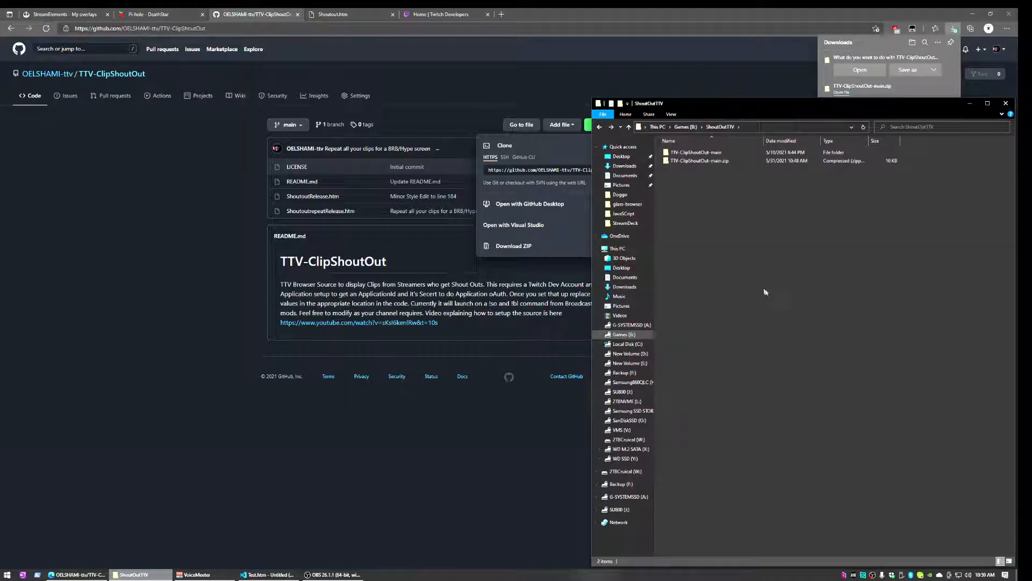
pyautogui.rightClick(696, 162)
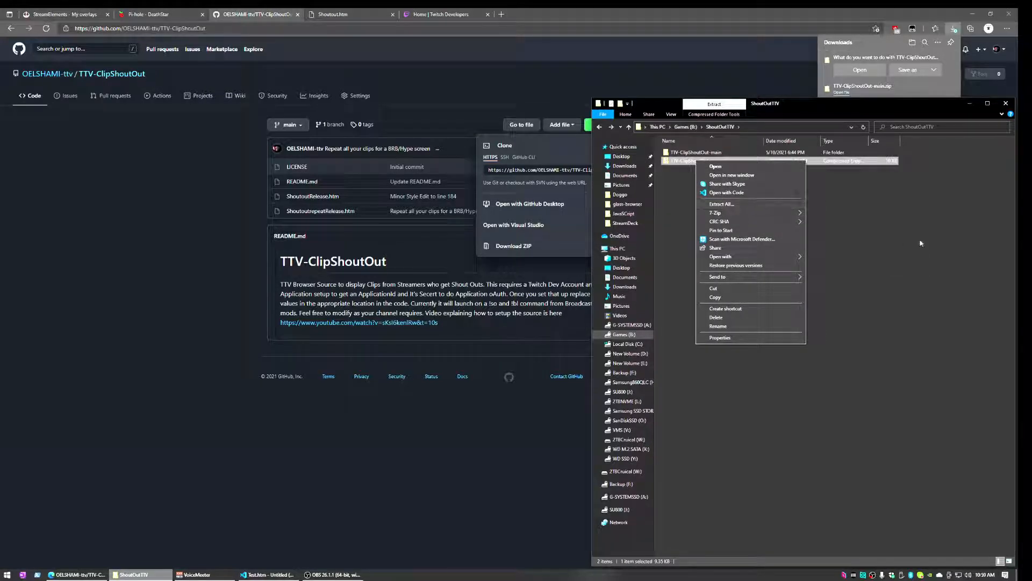
pyautogui.click(721, 153)
pyautogui.doubleClick(725, 154)
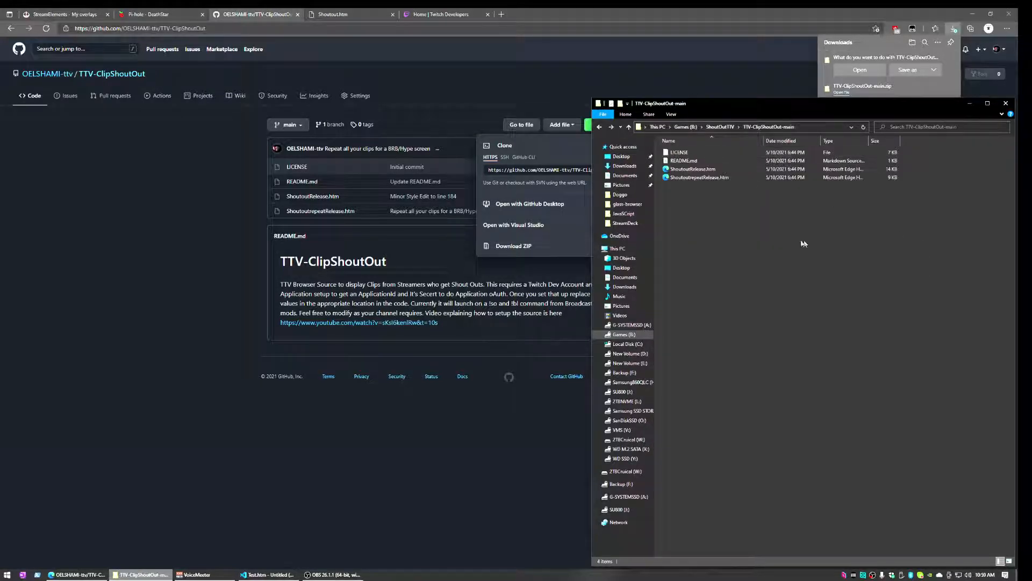
# Open ShoutoutRelease.htm with Visual Studio Code
pyautogui.rightClick(701, 172)
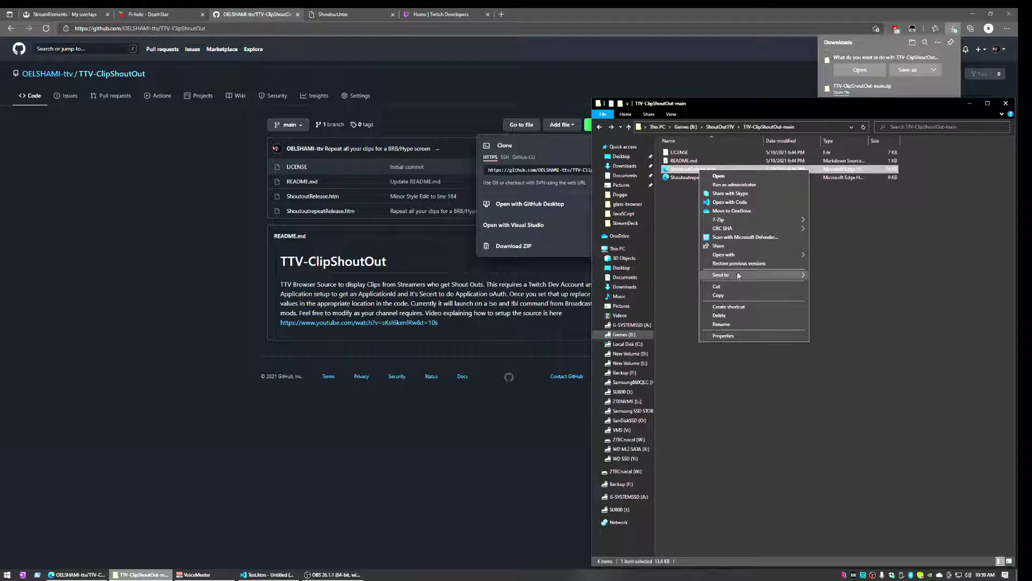
pyautogui.moveTo(746, 233)
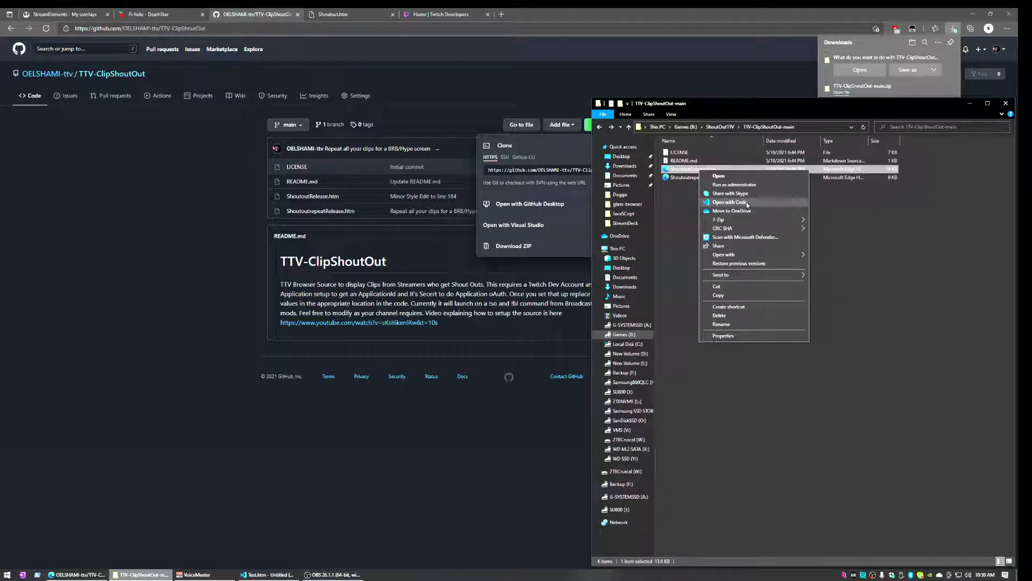
pyautogui.click(747, 205)
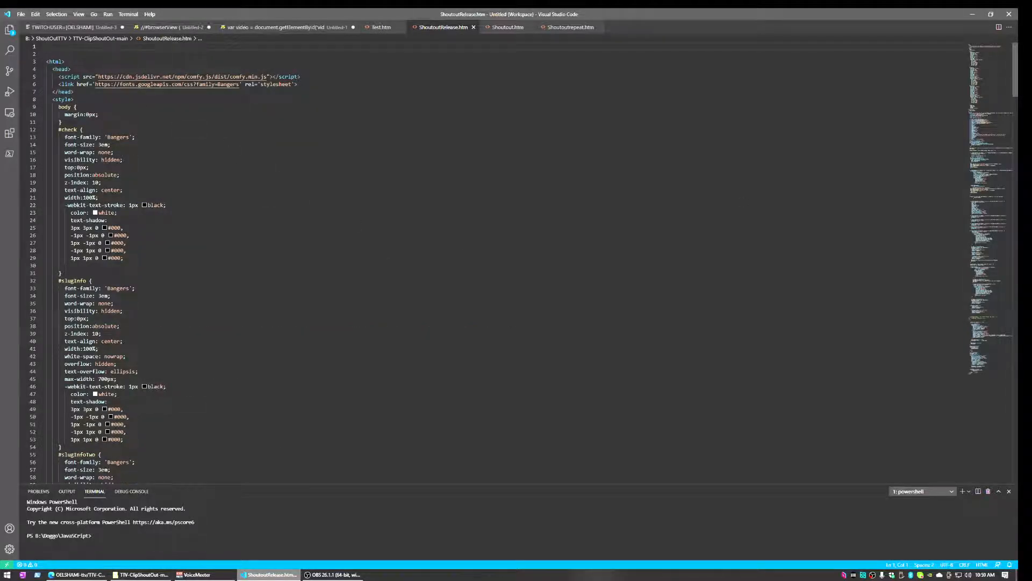
# Scroll to line 116 and select the TwitchAppID clientId placeholder string
pyautogui.scroll(-16, 484, 258)
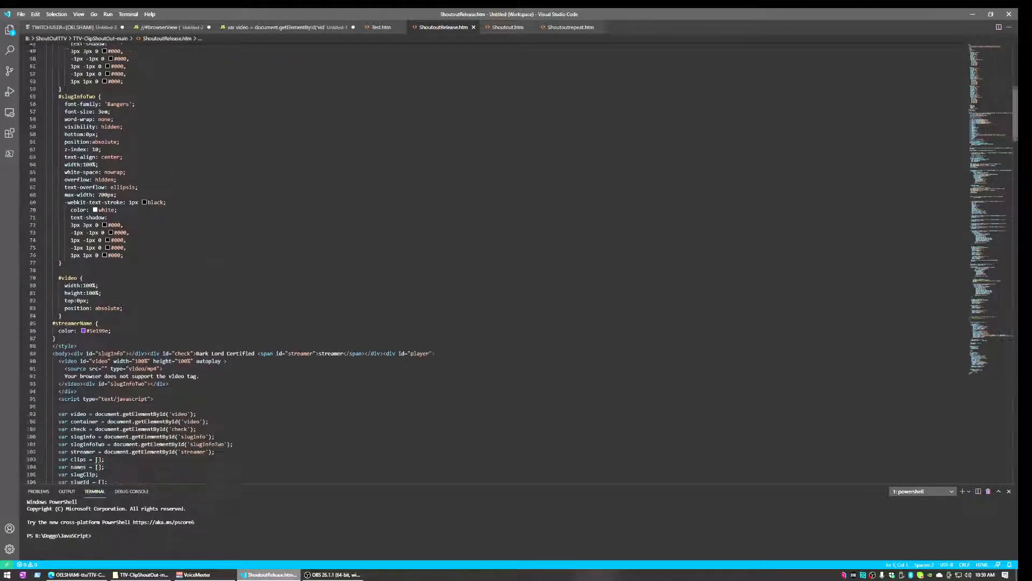
pyautogui.scroll(-8, 484, 259)
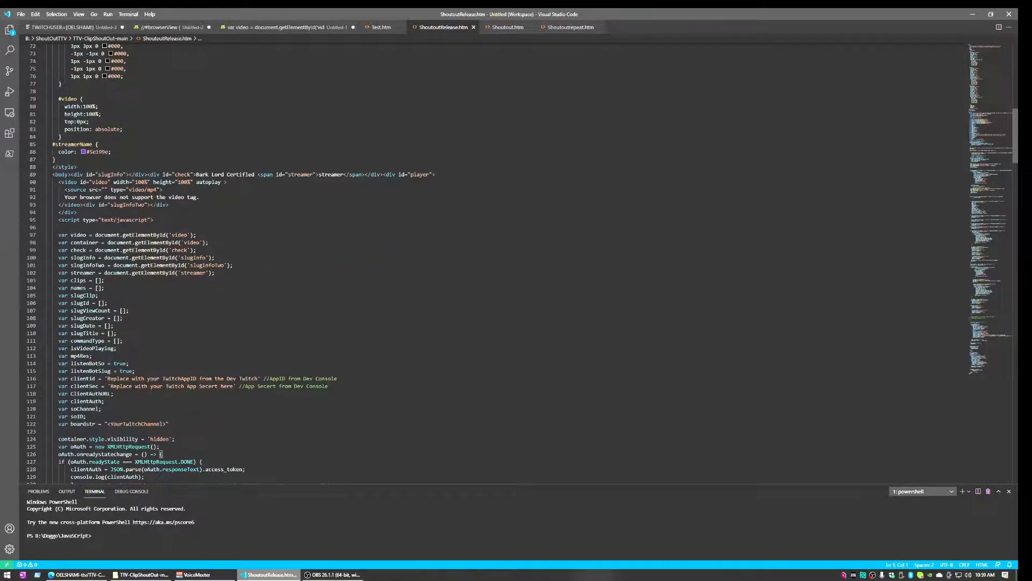
pyautogui.scroll(-5, 484, 258)
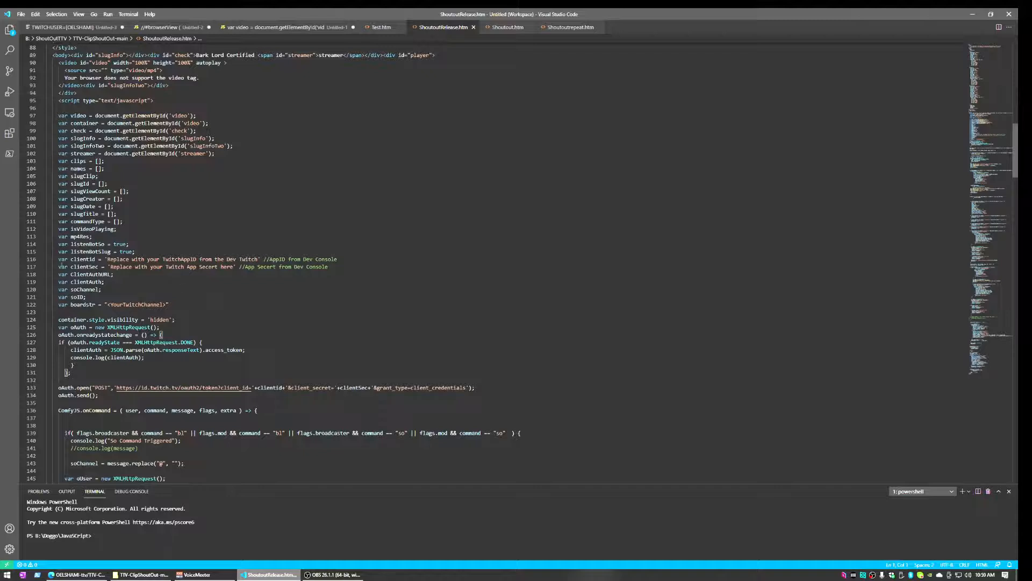
pyautogui.moveTo(107, 259); pyautogui.dragTo(256, 259)
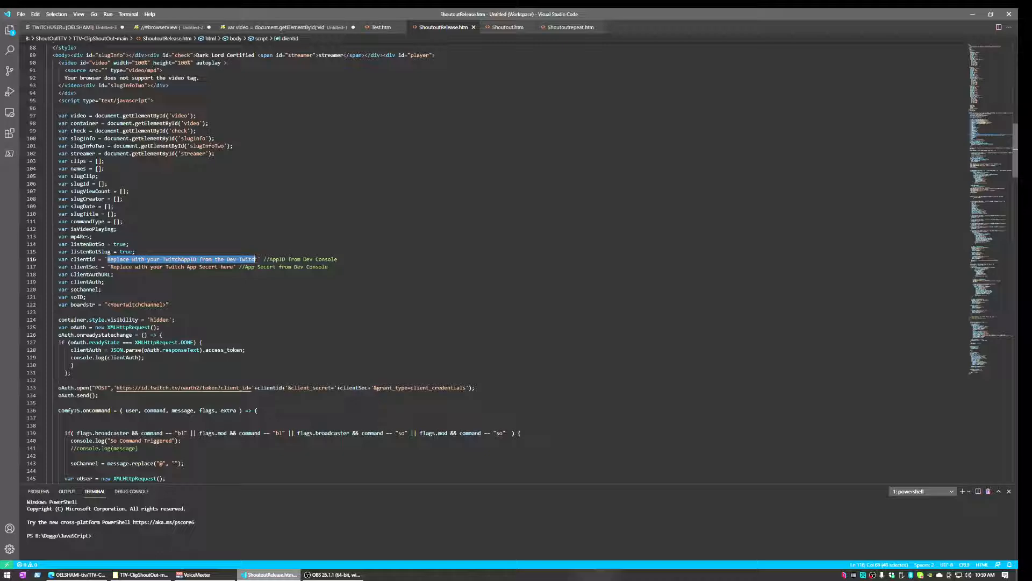
pyautogui.click(78, 574)
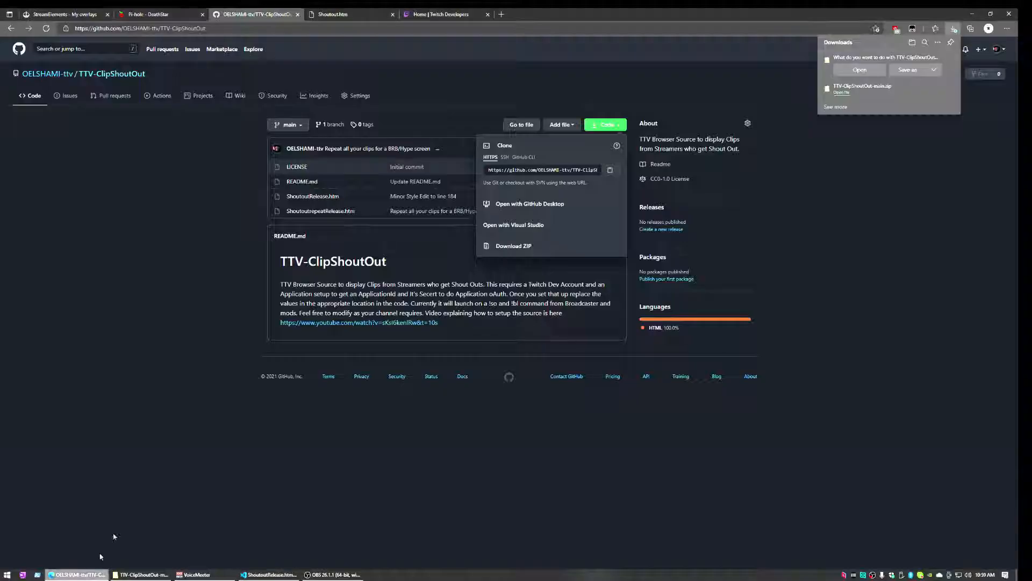
# Log in to the Twitch Developers console with Twitch and open Register Your Application
pyautogui.click(435, 16)
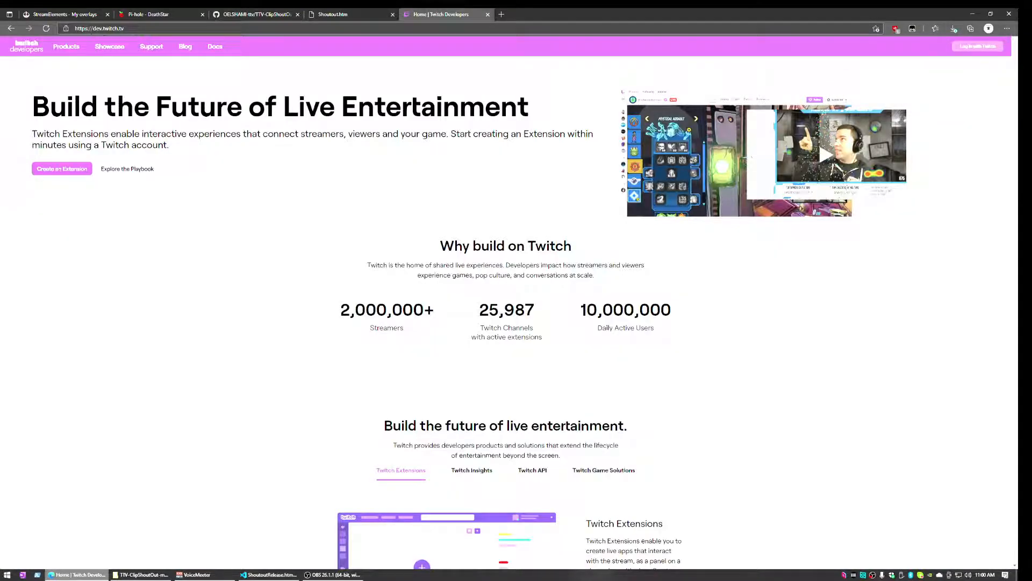
pyautogui.click(981, 47)
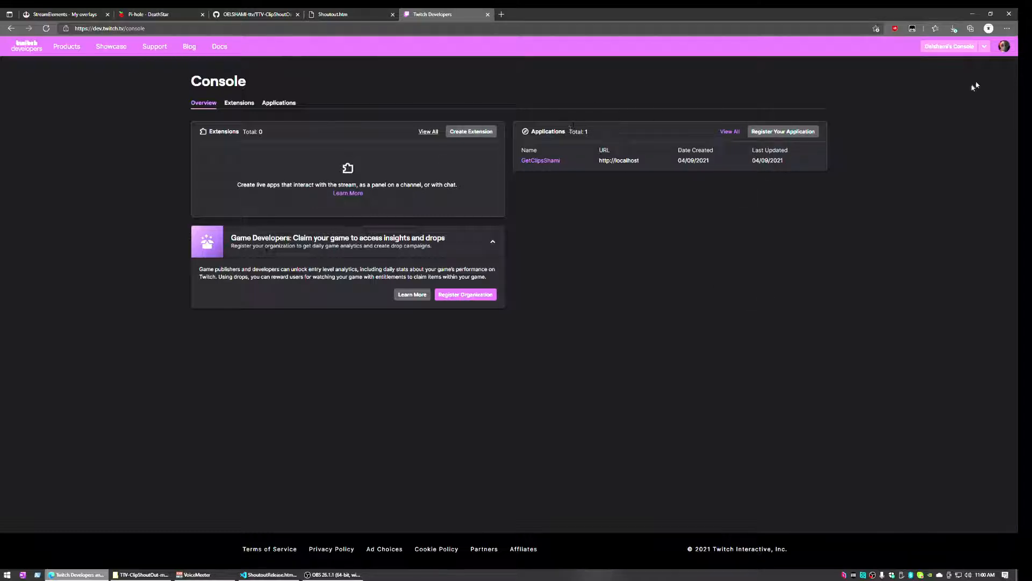
pyautogui.click(985, 47)
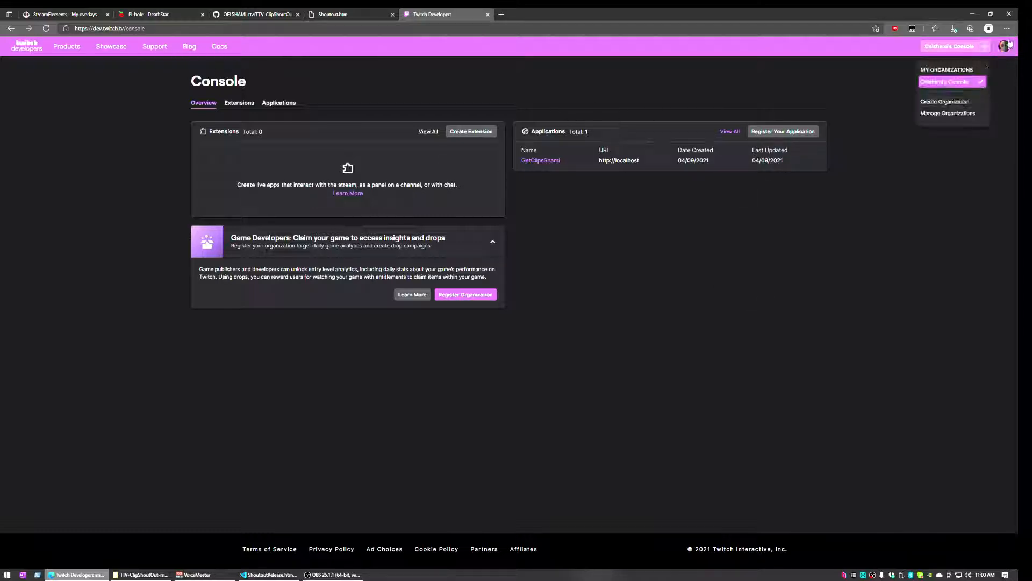
pyautogui.click(1004, 47)
pyautogui.click(924, 152)
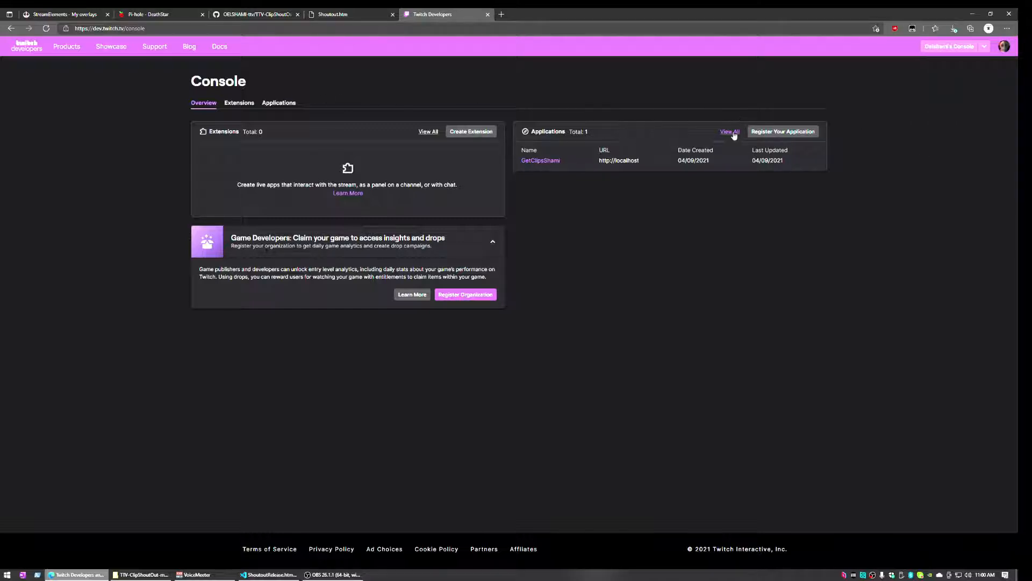
pyautogui.click(772, 133)
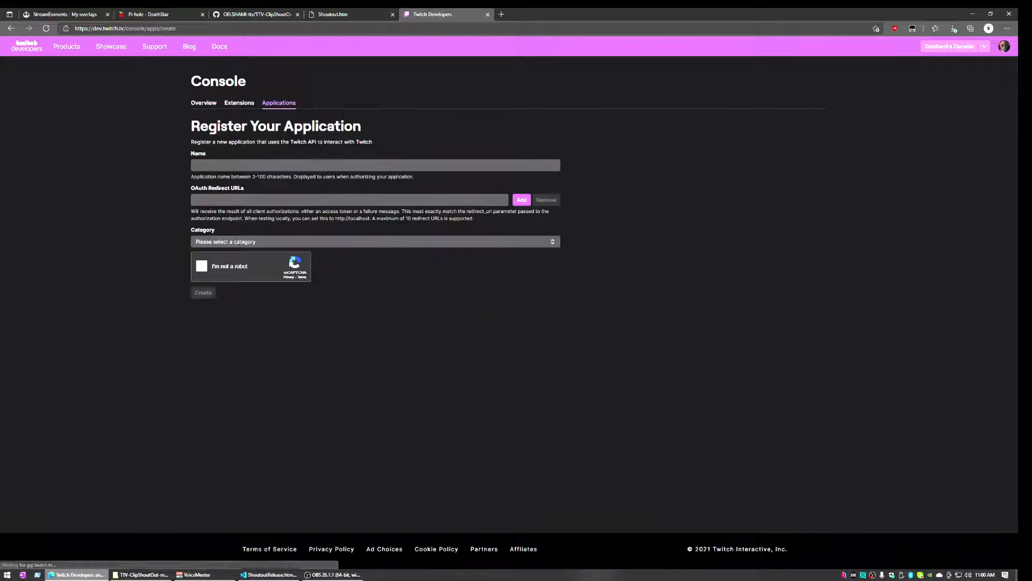
pyautogui.click(281, 164)
pyautogui.write('OE')
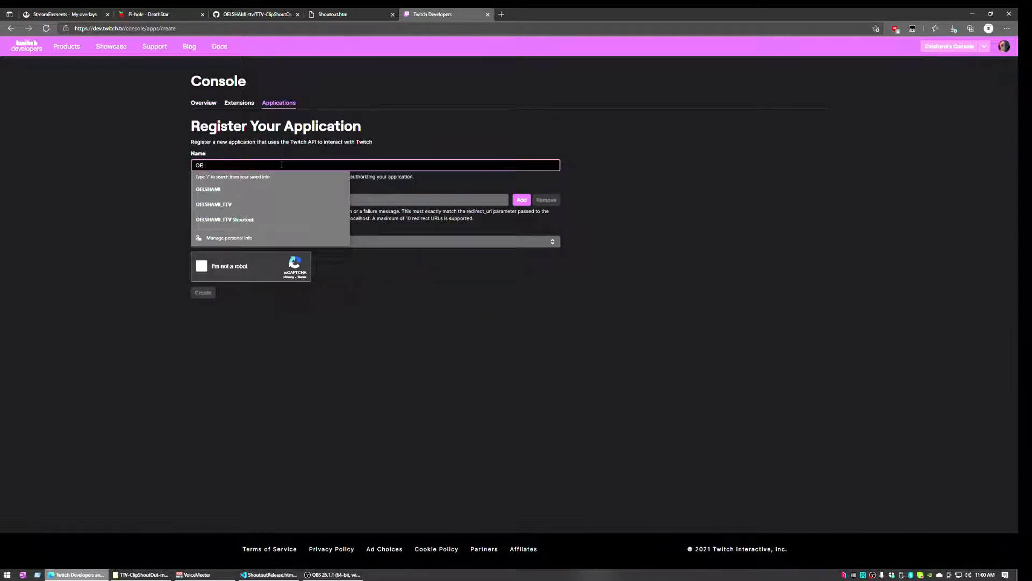
pyautogui.write('LSHAMI_TT')
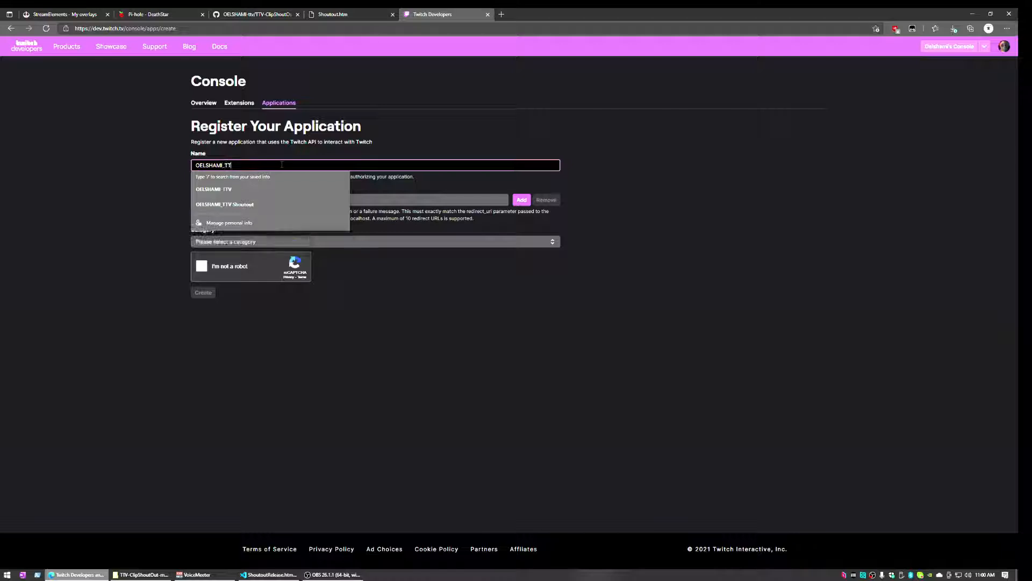
pyautogui.write('V_SHOUTOUT')
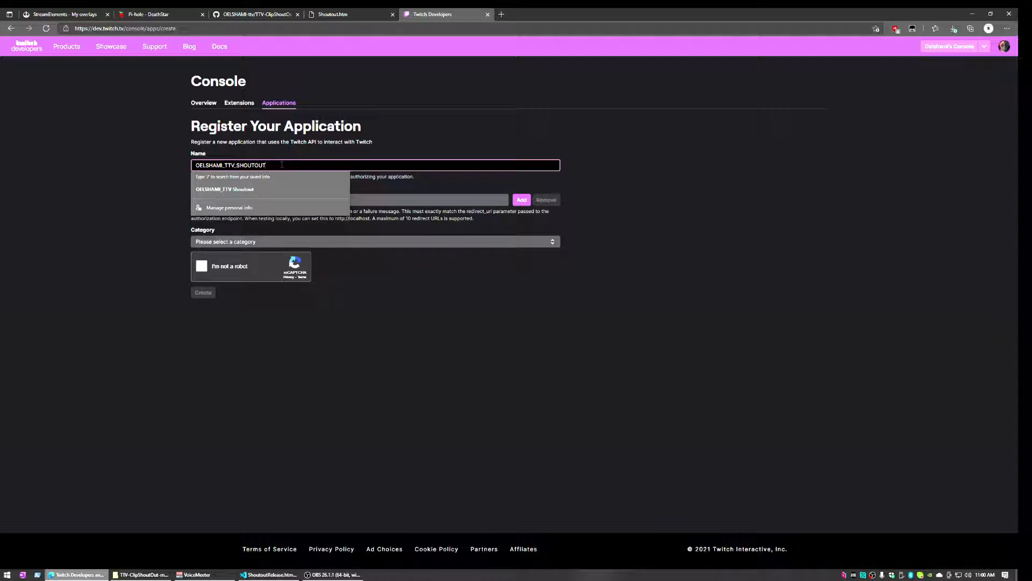
pyautogui.click(663, 176)
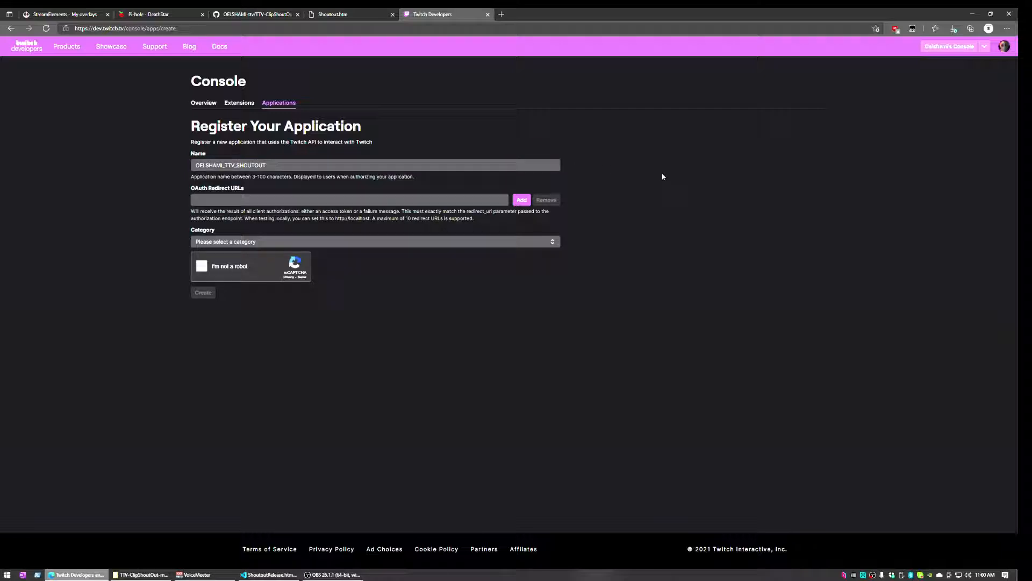
pyautogui.click(245, 199)
pyautogui.write('https')
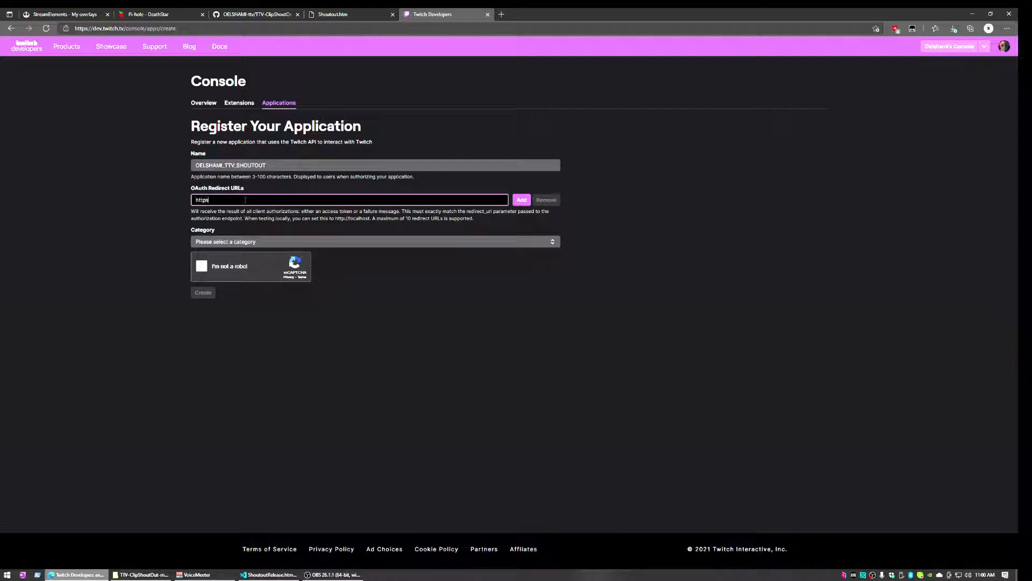
pyautogui.write('://localhost')
pyautogui.click(262, 239)
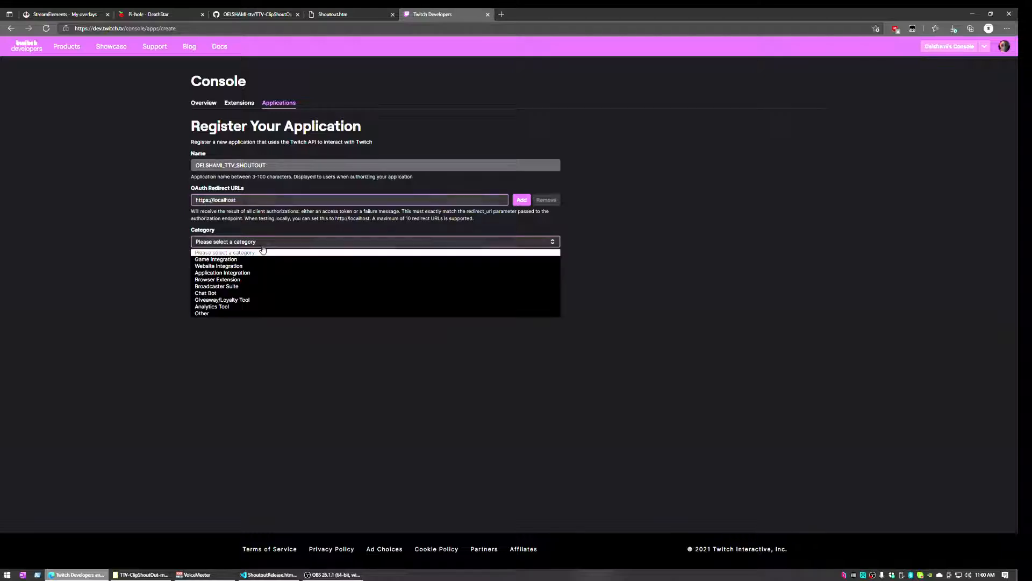
pyautogui.click(261, 287)
pyautogui.click(204, 267)
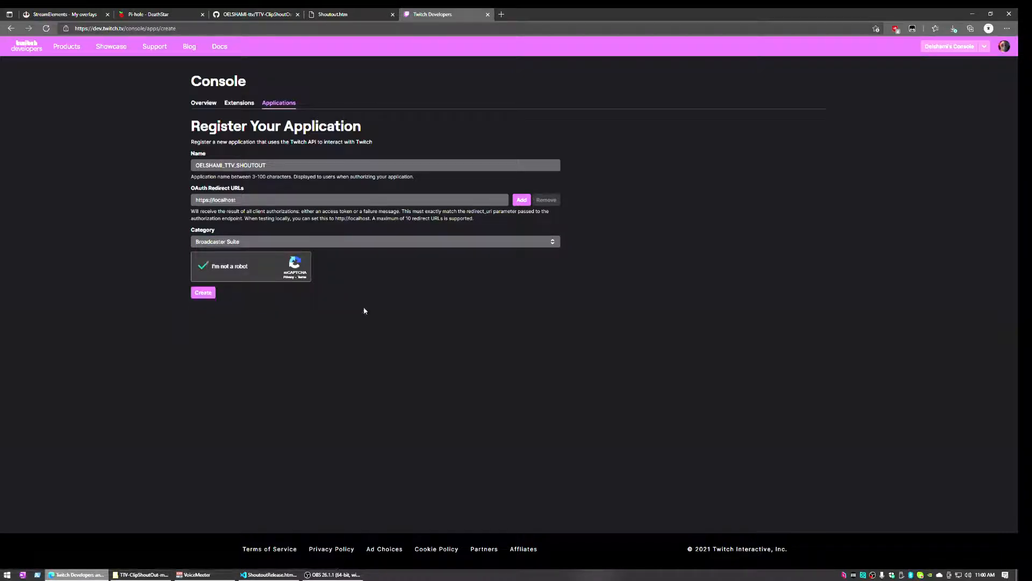
pyautogui.click(207, 293)
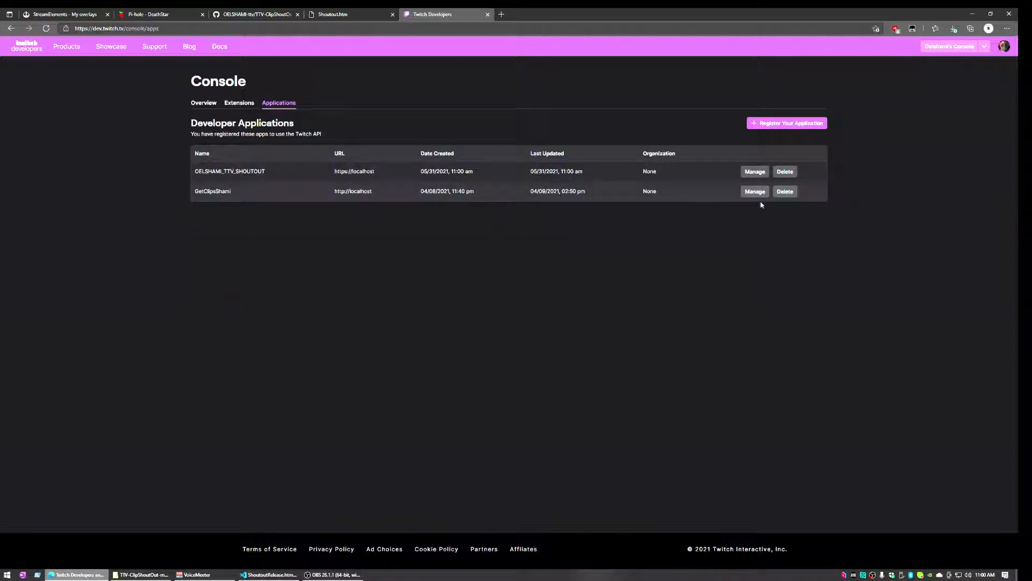
# Generate a new client secret for the shoutout app and select its Client ID
pyautogui.click(755, 171)
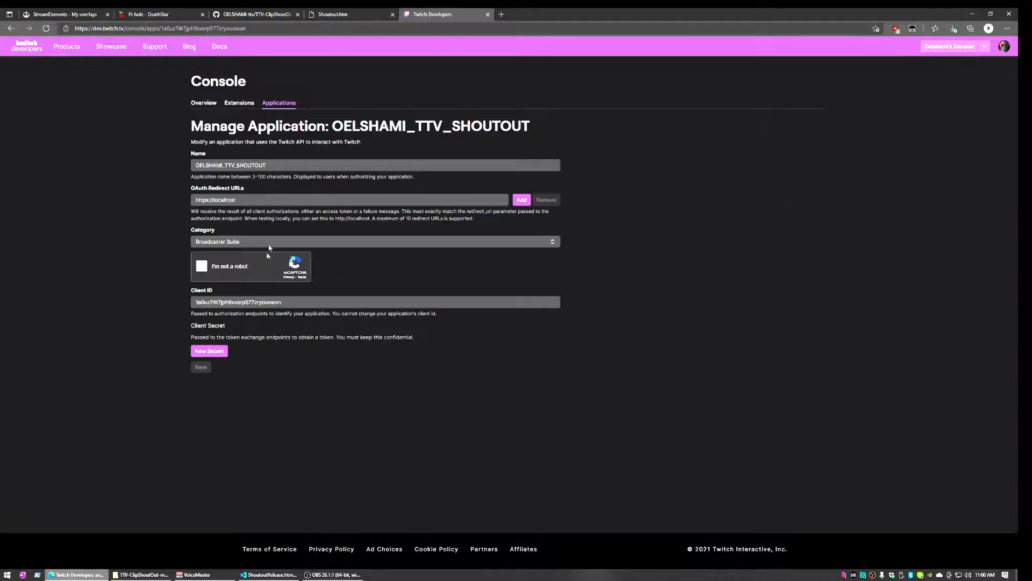
pyautogui.click(223, 353)
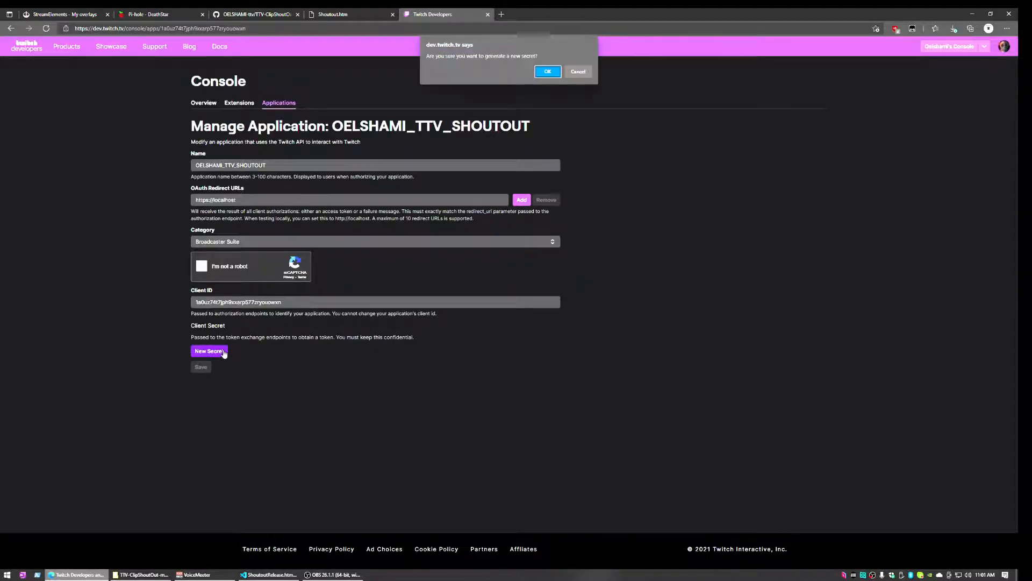
pyautogui.click(548, 72)
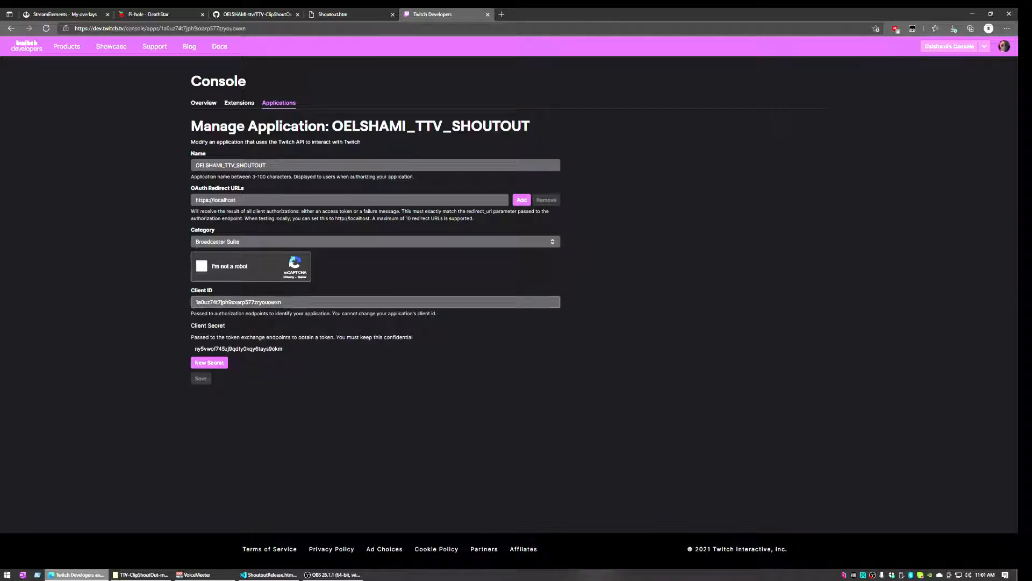
pyautogui.click(289, 303)
pyautogui.moveTo(289, 303); pyautogui.dragTo(177, 302)
pyautogui.hotkey('ctrl', 'c')
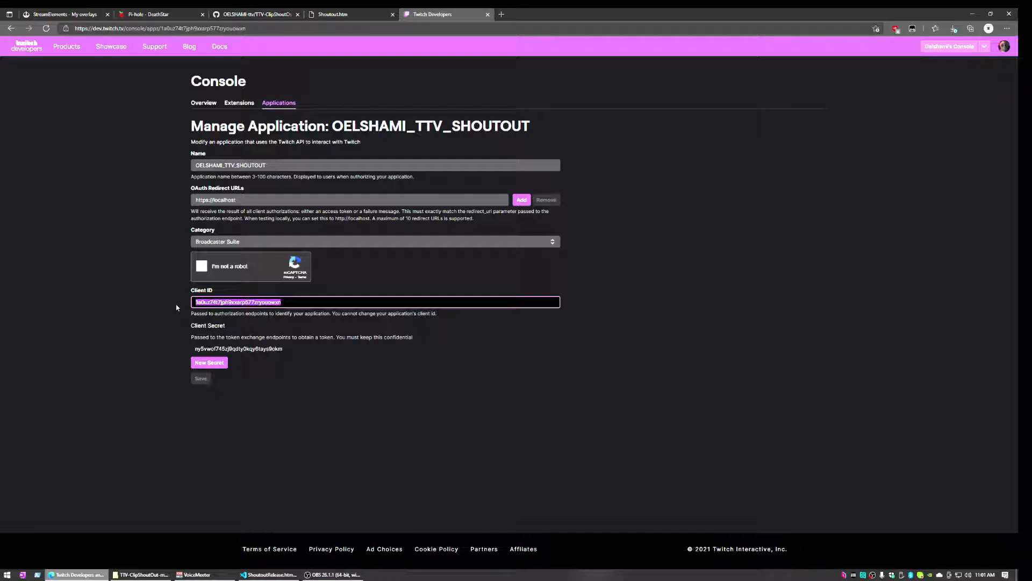
pyautogui.click(263, 574)
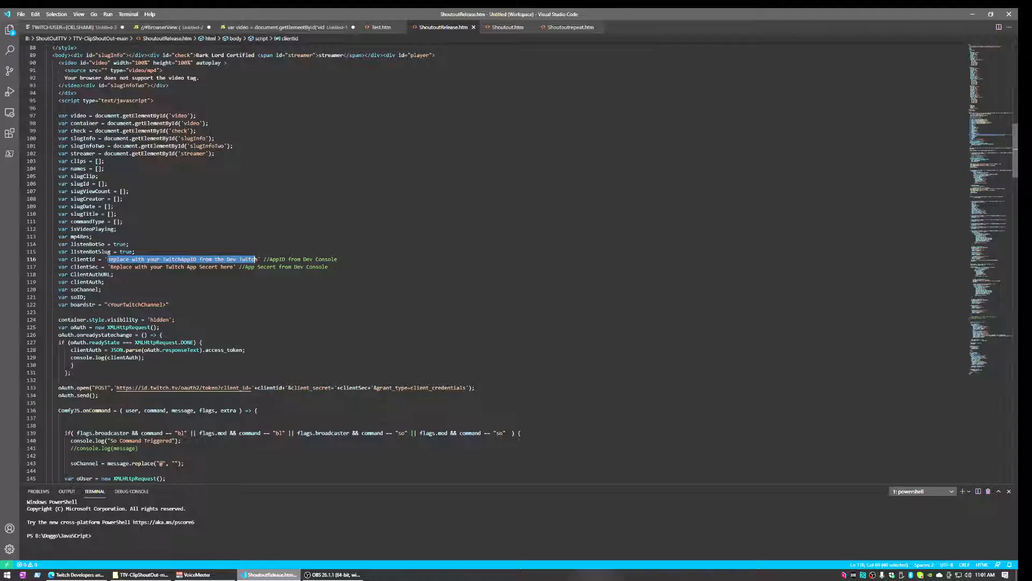
# Paste the Twitch Client ID into the clientId string on line 116
pyautogui.moveTo(120, 258); pyautogui.dragTo(119, 254)
pyautogui.click(120, 254)
pyautogui.hotkey('ctrl', 'z')
pyautogui.hotkey('ctrl', 'v')
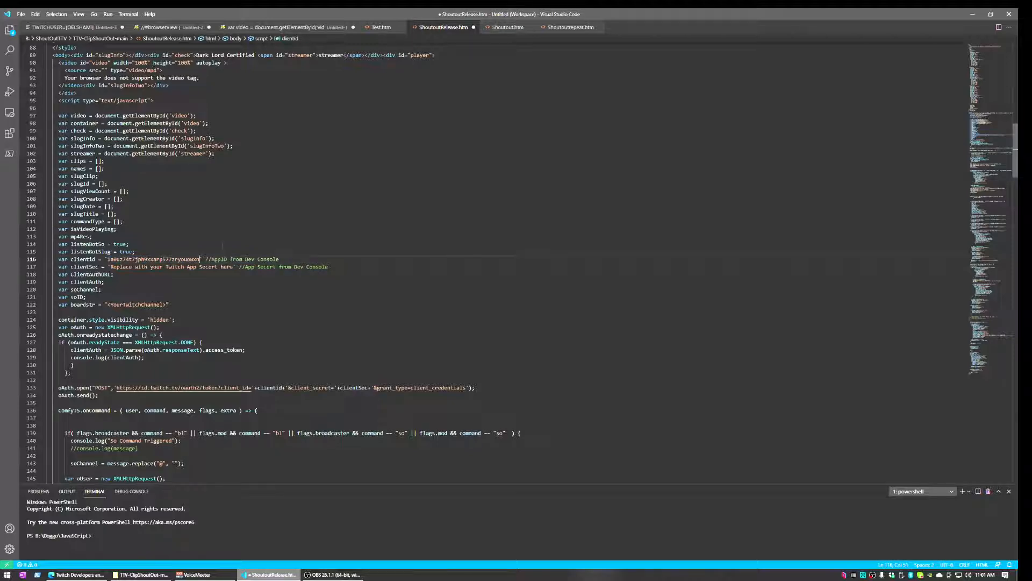
pyautogui.moveTo(199, 259); pyautogui.dragTo(190, 258)
pyautogui.hotkey('shift', 'Left')
pyautogui.hotkey('shift', 'Left')
pyautogui.hotkey('shift', 'Left')
pyautogui.hotkey('shift', 'Left')
pyautogui.hotkey('shift', 'Left')
pyautogui.hotkey('shift', 'Left')
pyautogui.hotkey('shift', 'Left')
pyautogui.hotkey('shift', 'Left')
pyautogui.hotkey('shift', 'Left')
pyautogui.hotkey('shift', 'Left')
pyautogui.hotkey('shift', 'Left')
pyautogui.hotkey('shift', 'Left')
pyautogui.hotkey('shift', 'Left')
pyautogui.hotkey('shift', 'Left')
pyautogui.hotkey('shift', 'Left')
pyautogui.hotkey('shift', 'Left')
pyautogui.hotkey('shift', 'Left')
pyautogui.hotkey('shift', 'Left')
pyautogui.hotkey('shift', 'Left')
pyautogui.hotkey('shift', 'Left')
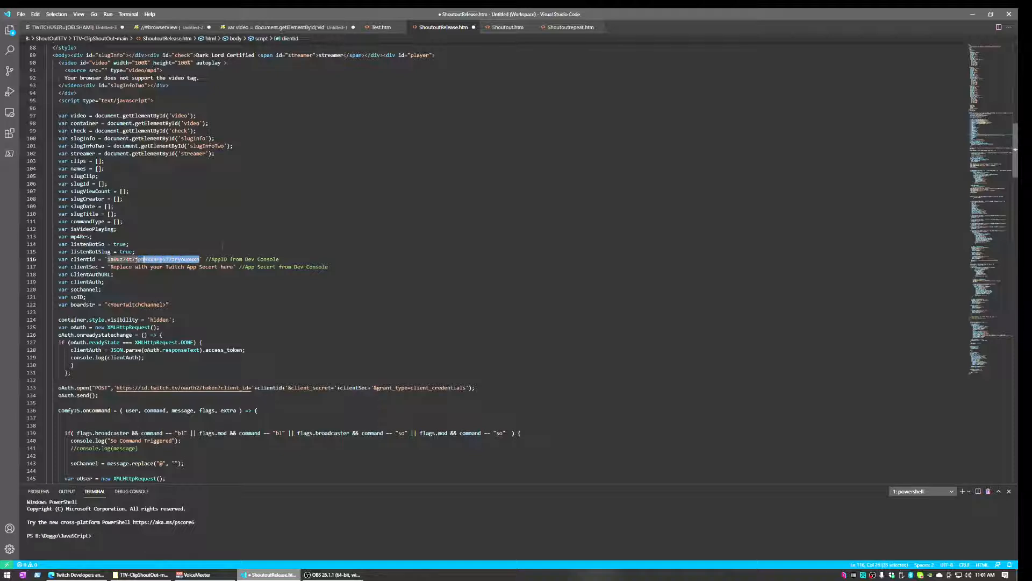
pyautogui.hotkey('ctrl', 'v')
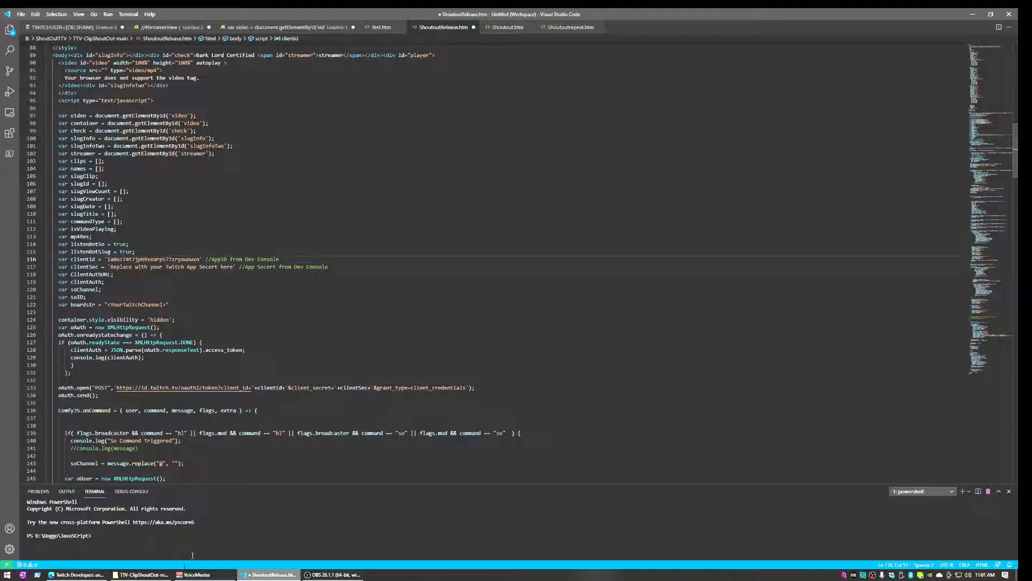
# Copy the Client Secret from Twitch and paste it over the clientSec placeholder on line 117
pyautogui.click(76, 574)
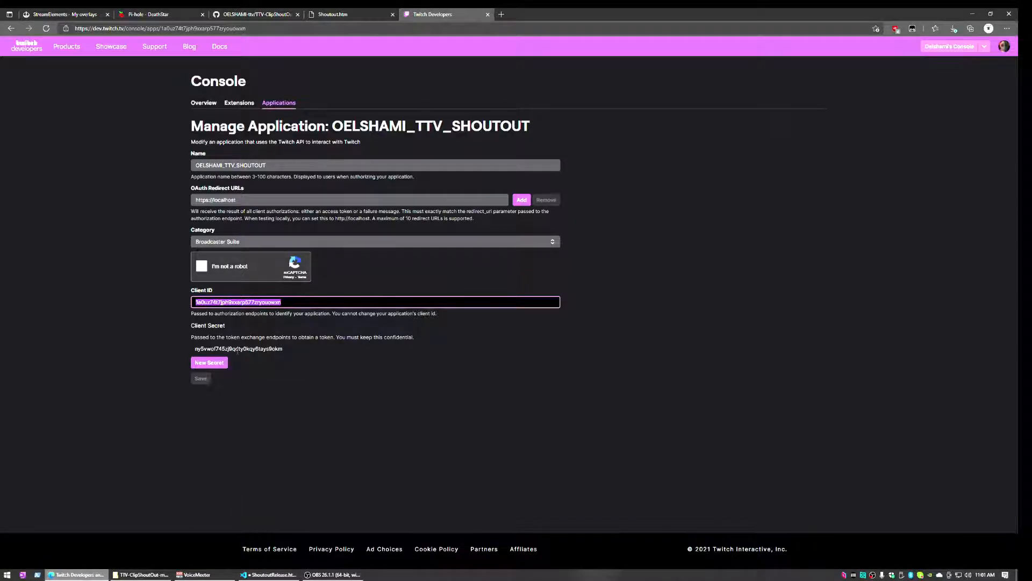
pyautogui.moveTo(195, 349); pyautogui.dragTo(284, 349)
pyautogui.hotkey('ctrl', 'c')
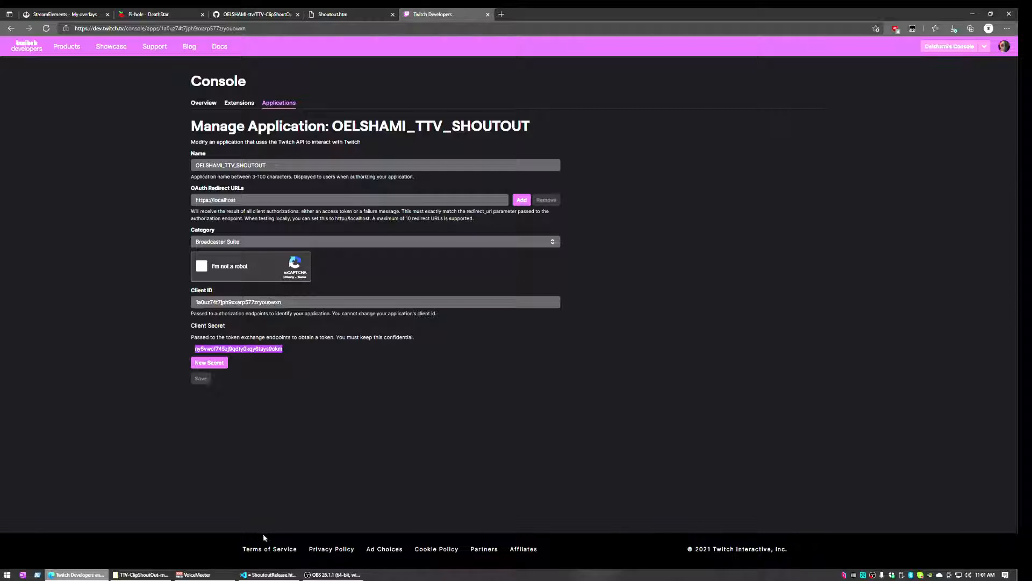
pyautogui.click(269, 574)
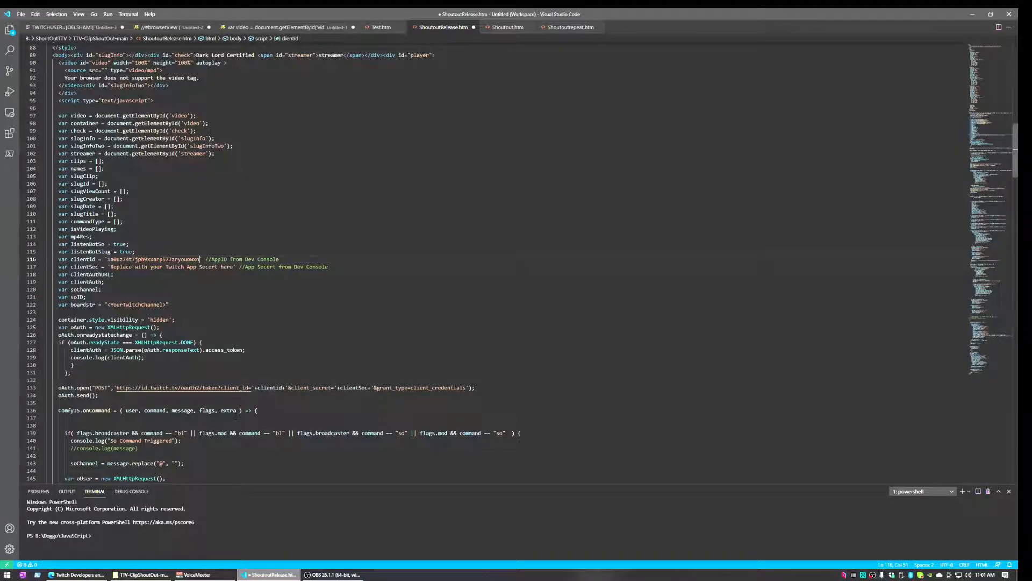
pyautogui.moveTo(110, 267); pyautogui.dragTo(233, 267)
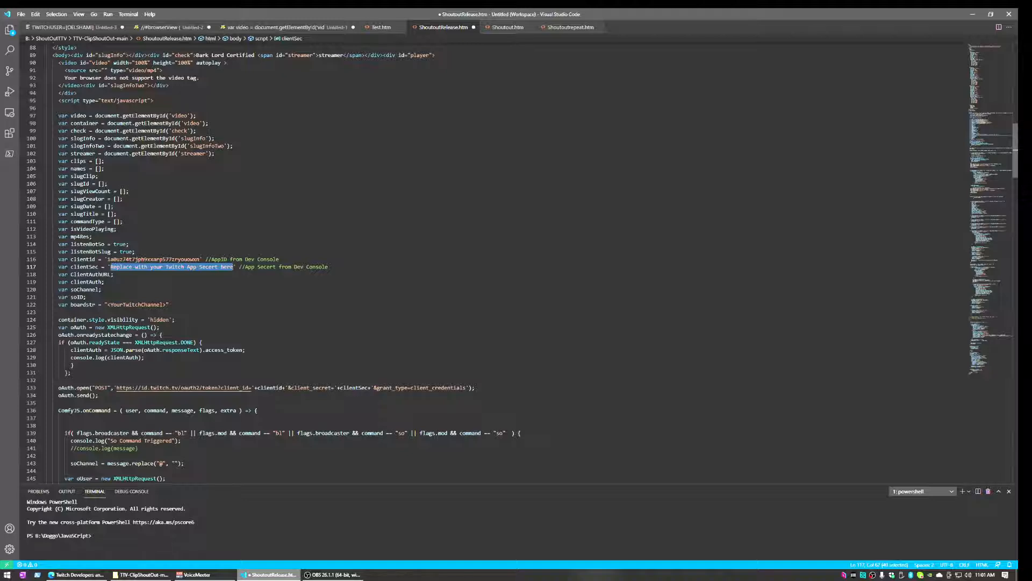
pyautogui.hotkey('ctrl', 'v')
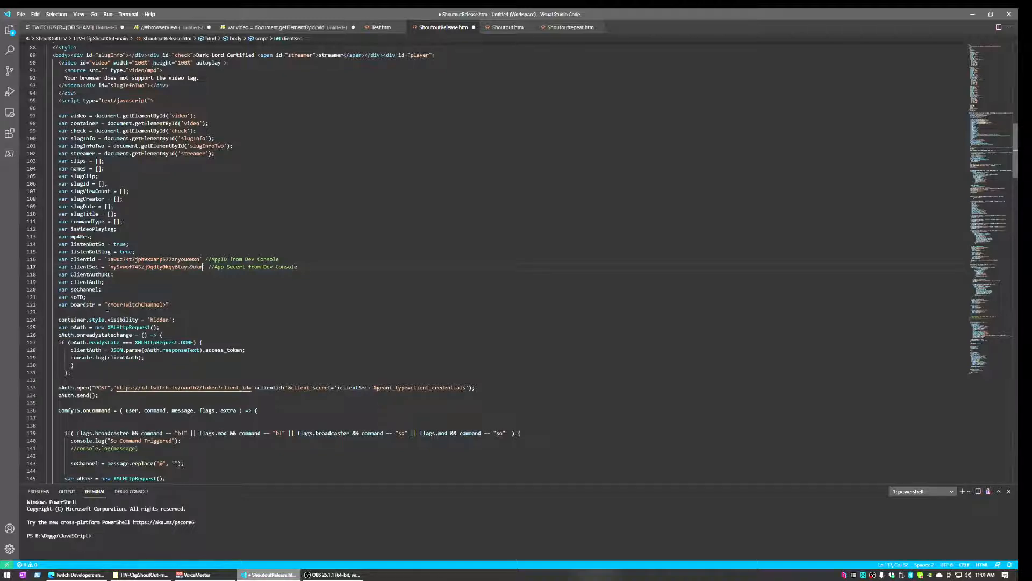
pyautogui.moveTo(107, 305); pyautogui.dragTo(167, 305)
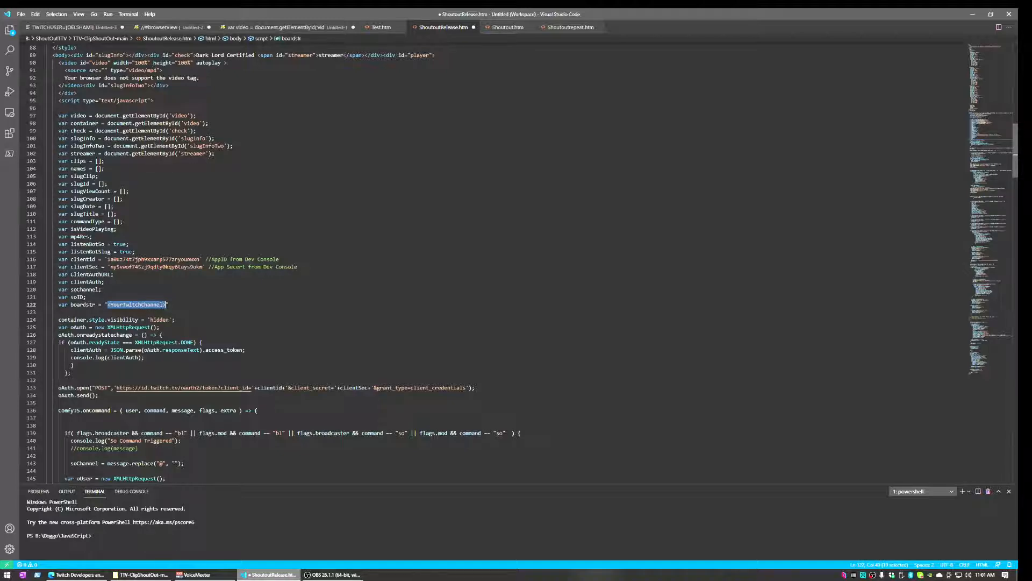
pyautogui.write('OELSHAMI')
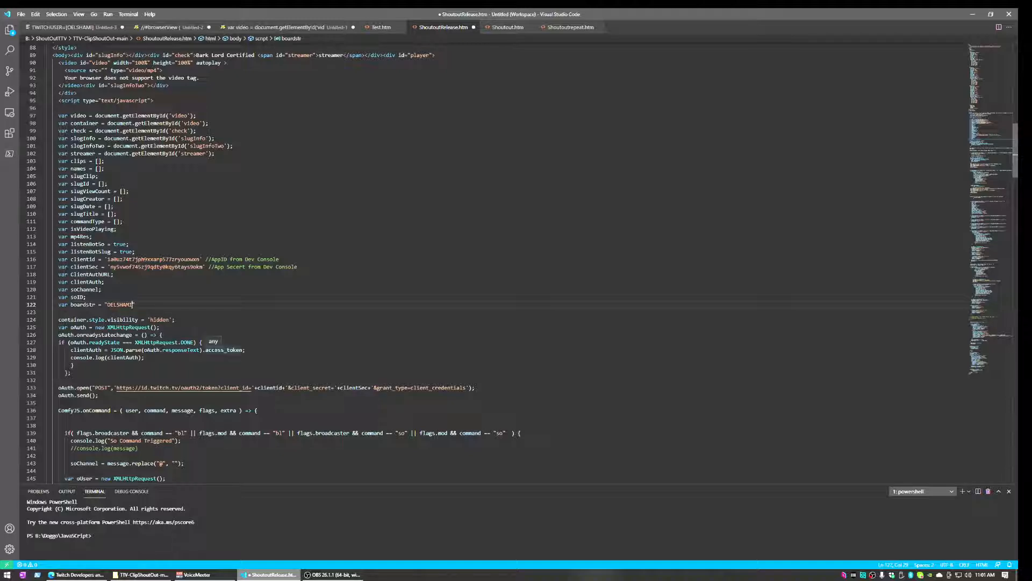
pyautogui.scroll(-4, 267, 262)
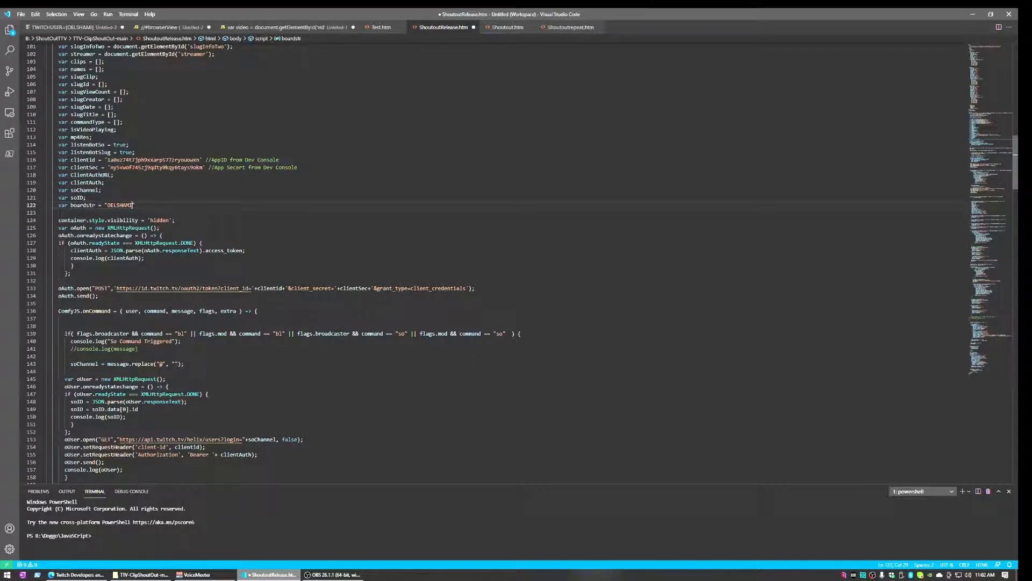
pyautogui.scroll(-4, 484, 263)
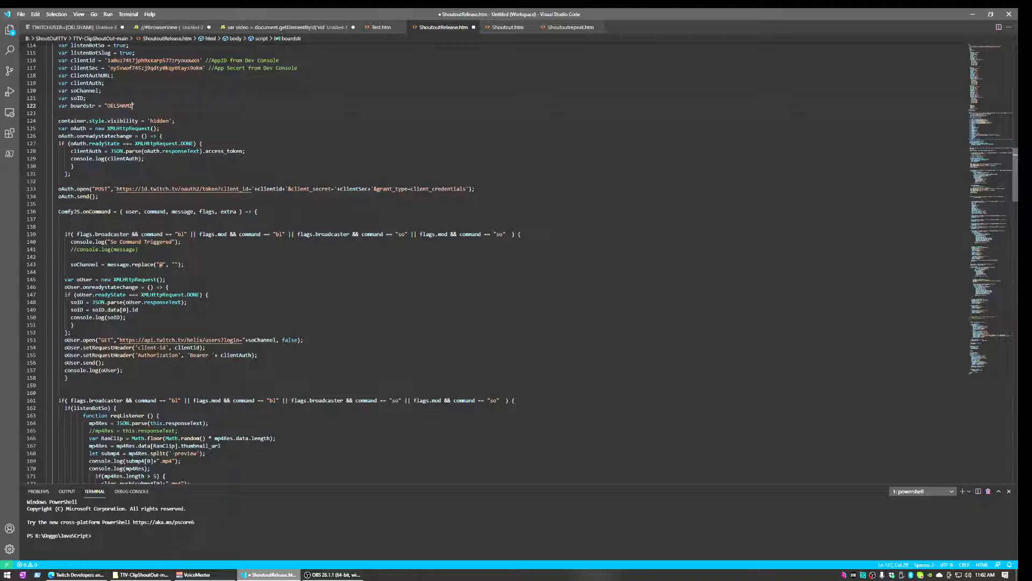
pyautogui.scroll(-4, 484, 264)
pyautogui.scroll(-2, 484, 264)
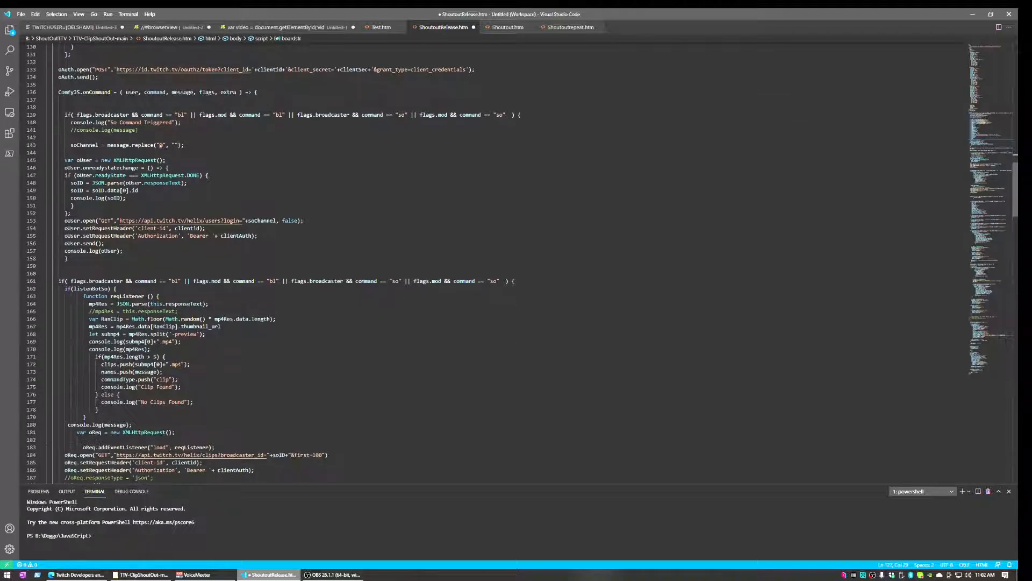
pyautogui.scroll(-3, 484, 263)
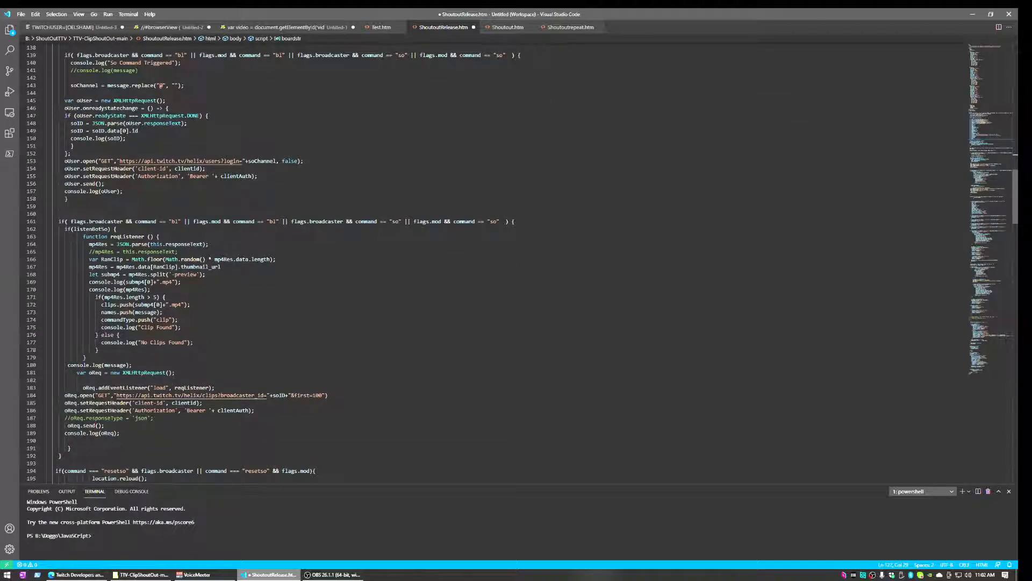
pyautogui.scroll(-2, 484, 264)
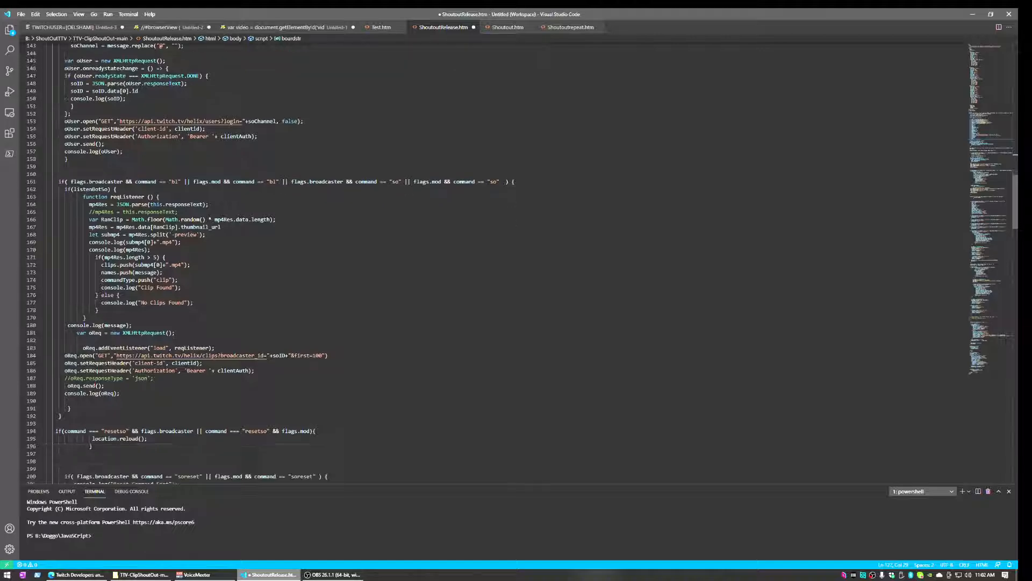
pyautogui.scroll(10, 484, 263)
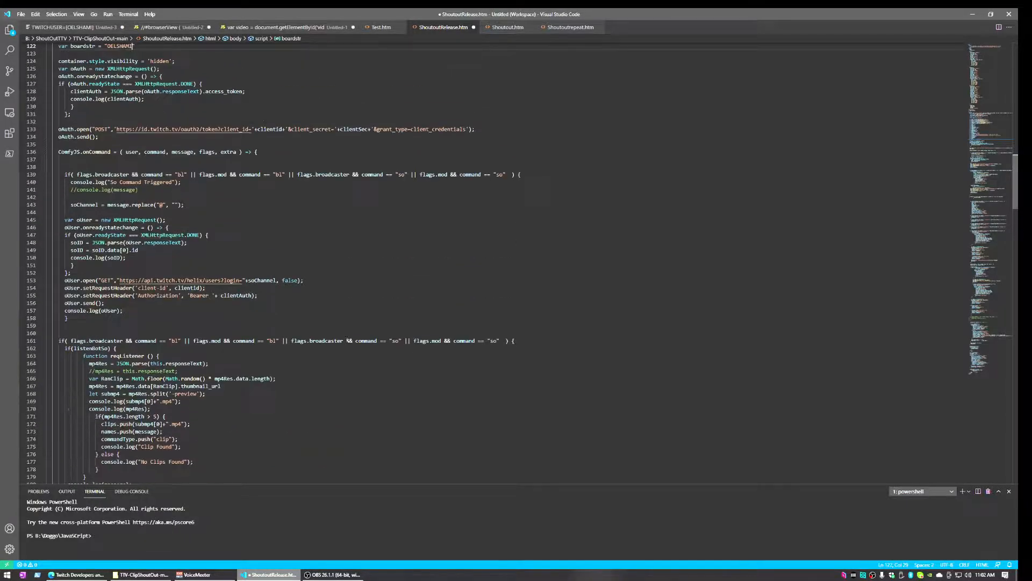
pyautogui.scroll(9, 484, 264)
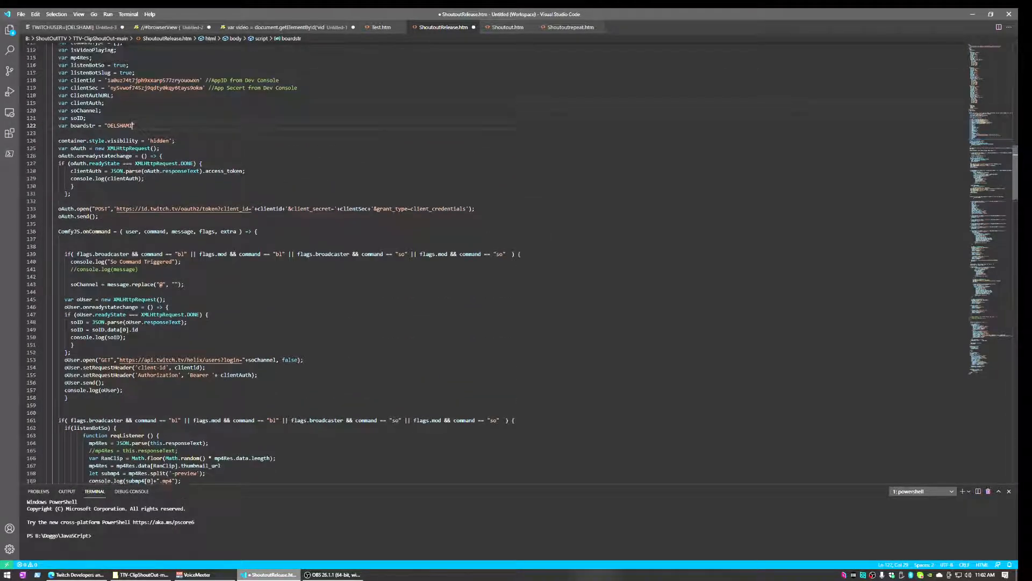
pyautogui.scroll(7, 484, 264)
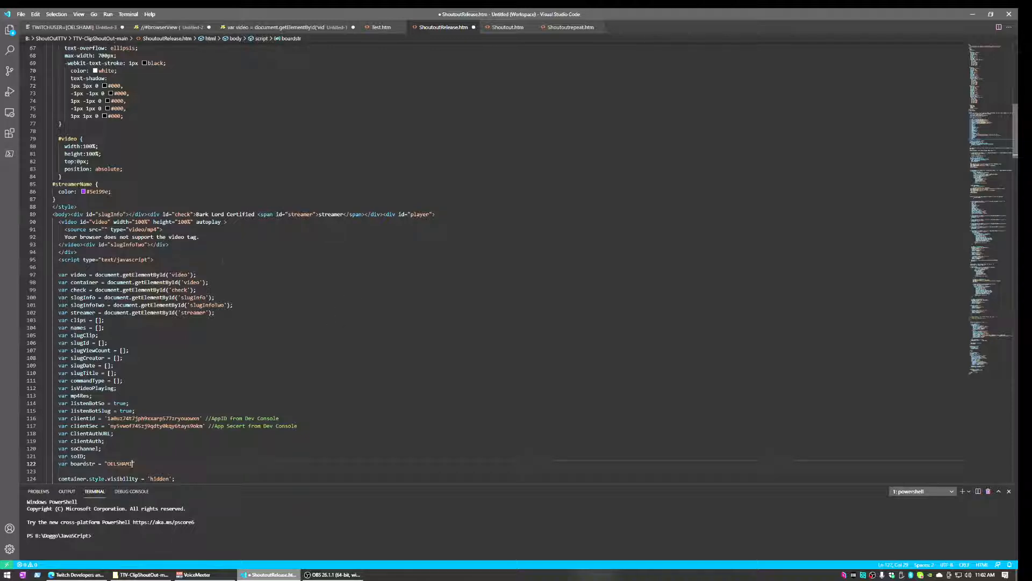
# Save ShoutoutRelease.htm in place and open it in Edge from the TTV-ClipShoutOut-main folder
pyautogui.click(20, 14)
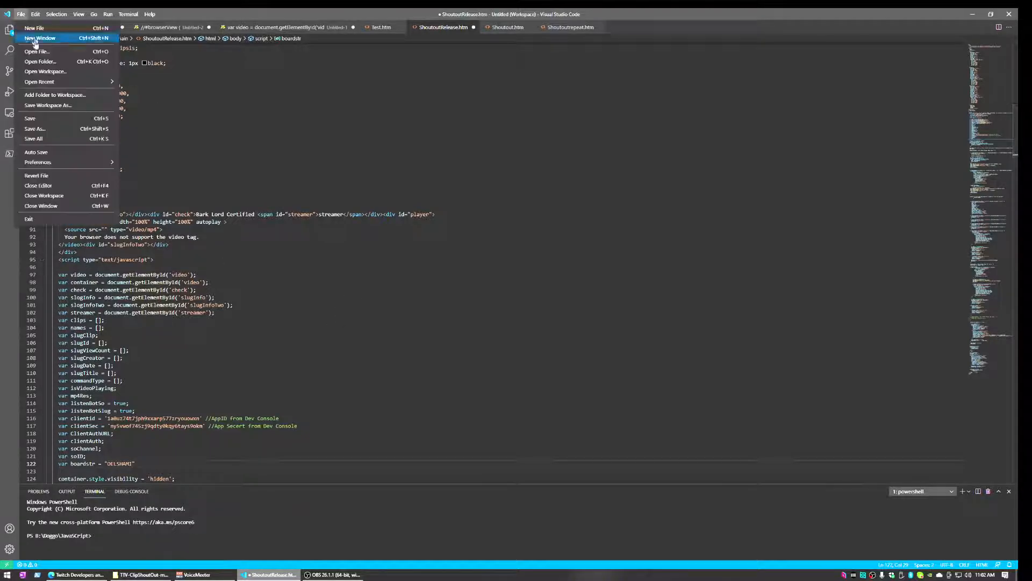
pyautogui.click(48, 130)
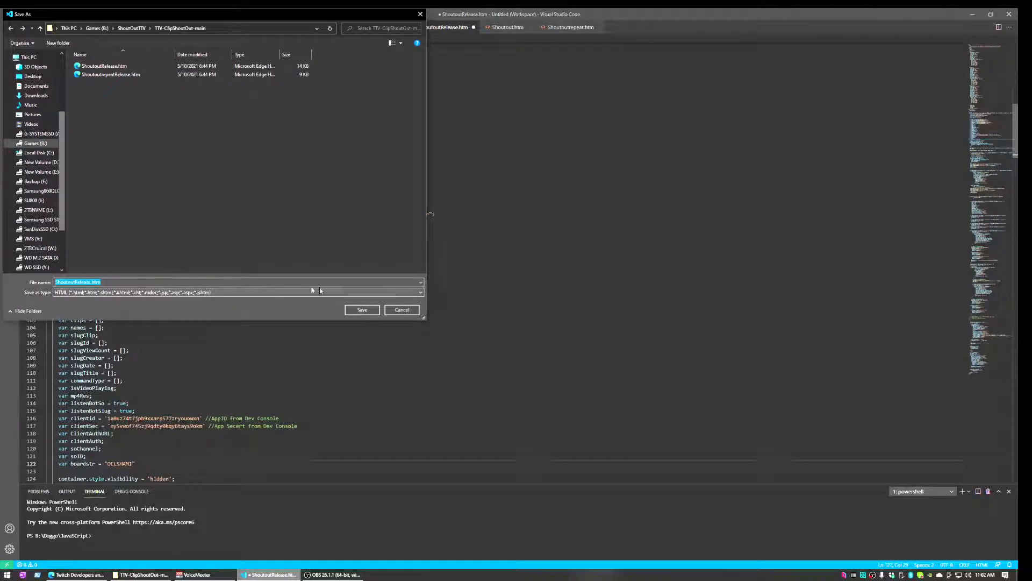
pyautogui.click(407, 311)
pyautogui.click(19, 14)
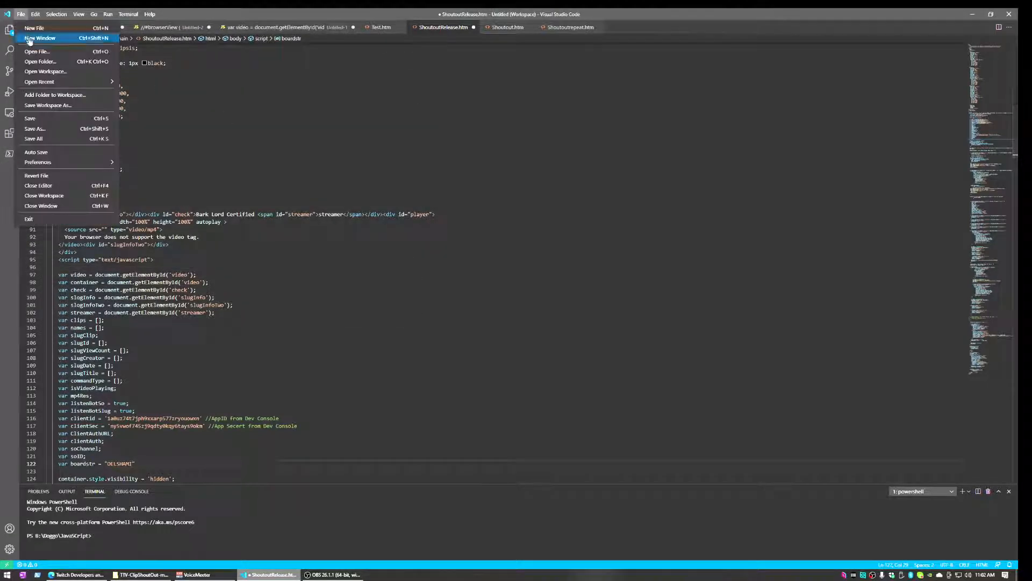
pyautogui.click(30, 119)
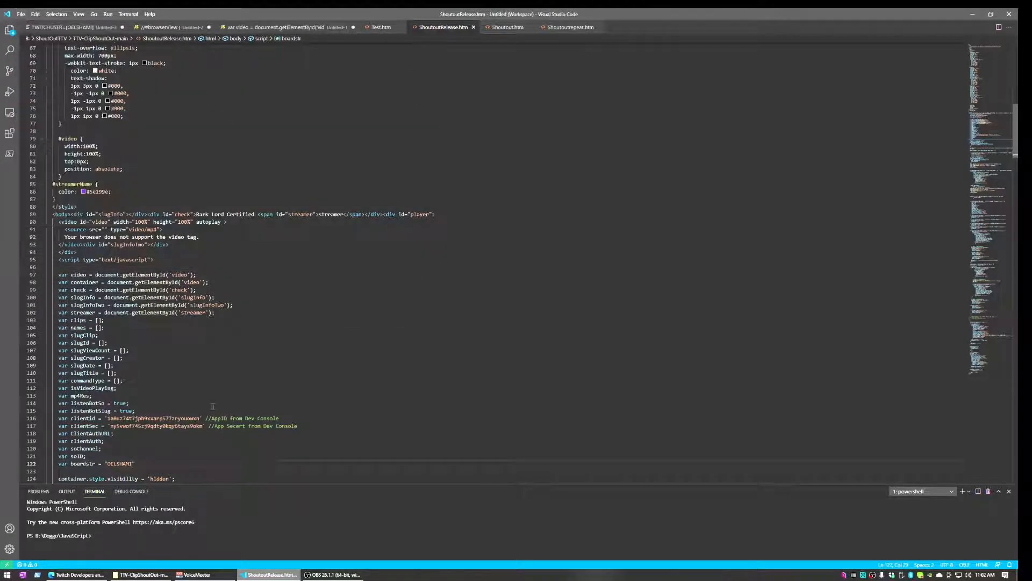
pyautogui.click(141, 574)
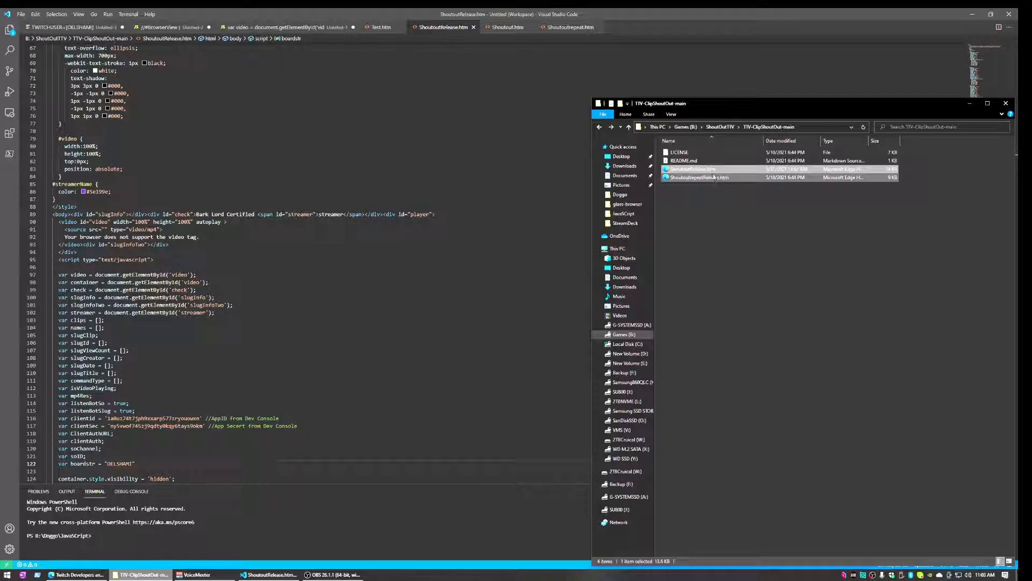
pyautogui.doubleClick(713, 171)
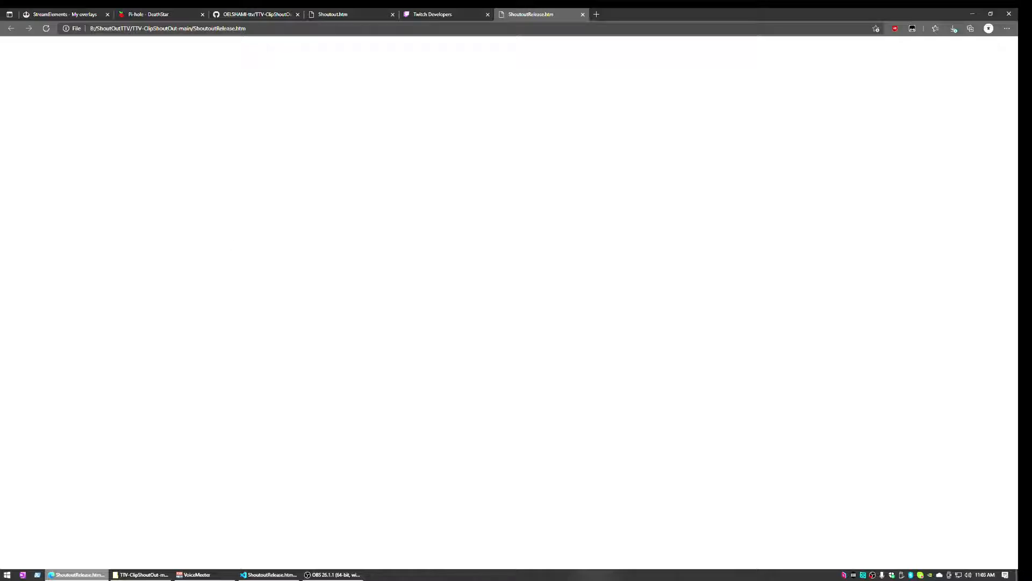
# Send the 'so @' command with the channel name in the stream chat, then move the chat off-screen
pyautogui.hotkey('alt', 'Tab')
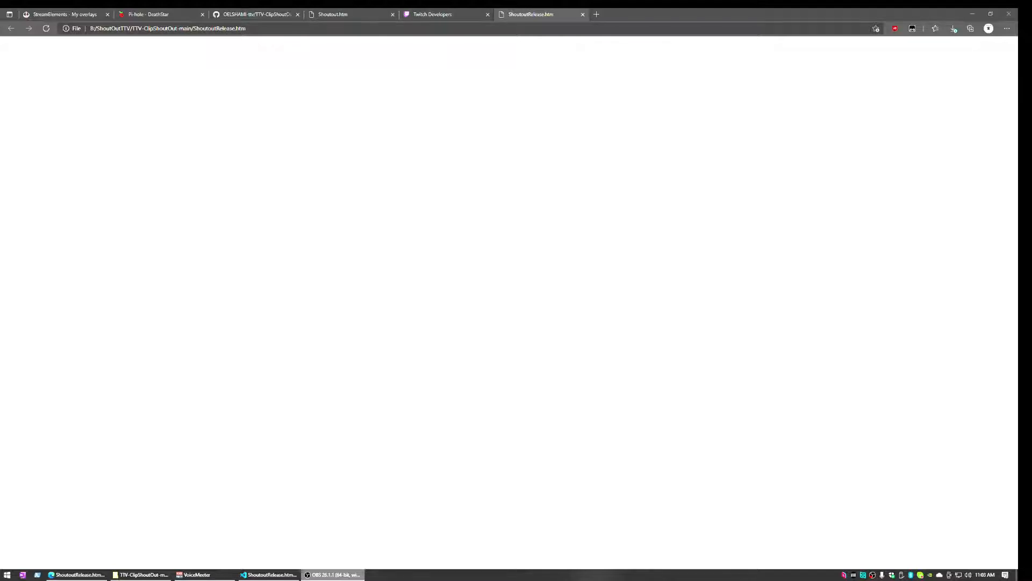
pyautogui.moveTo(592, 0); pyautogui.dragTo(826, 58)
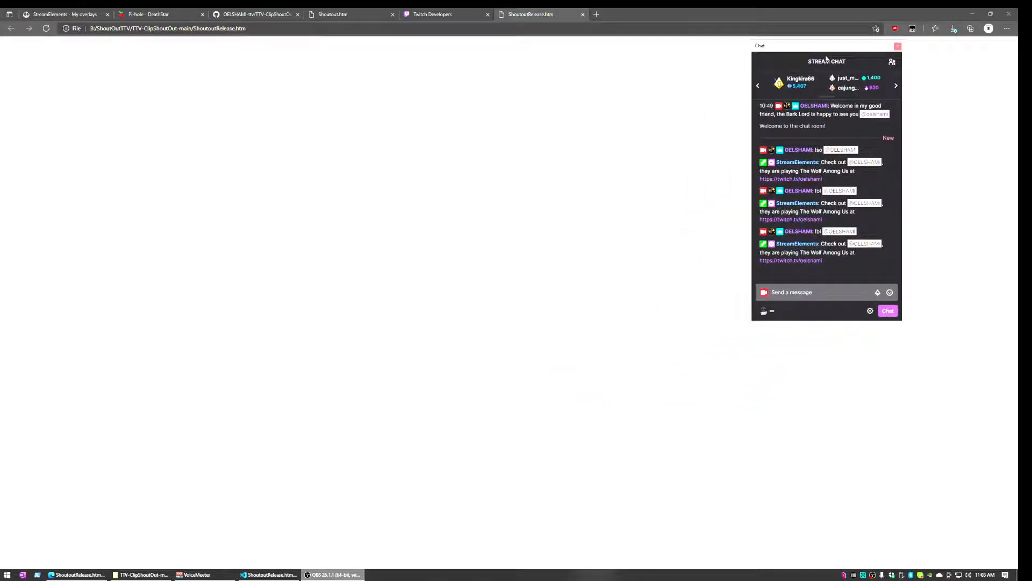
pyautogui.click(817, 292)
pyautogui.write('t')
pyautogui.write('bl')
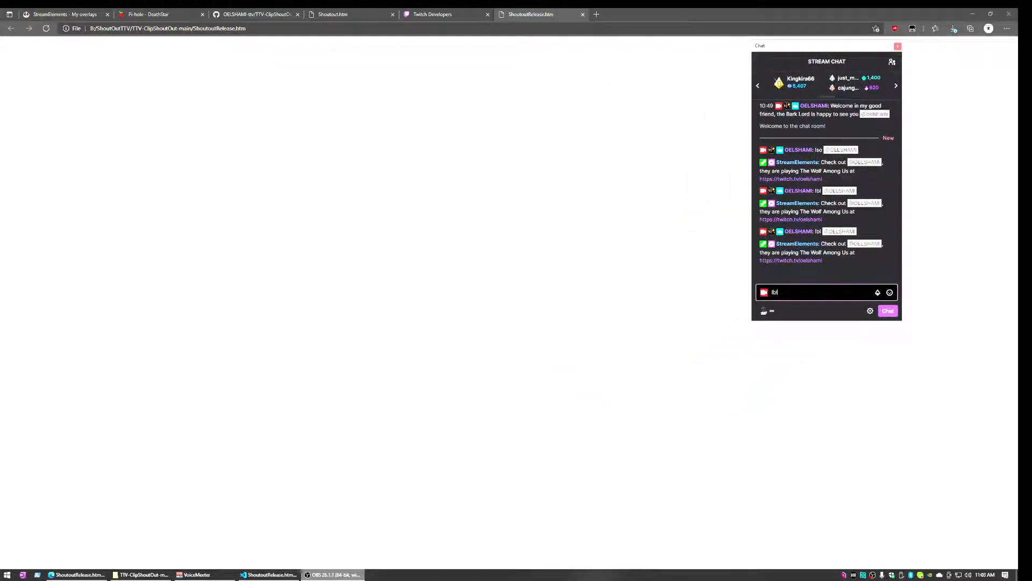
pyautogui.press('BackSpace')
pyautogui.press('BackSpace')
pyautogui.write('so @OELSHAMI')
pyautogui.press('Return')
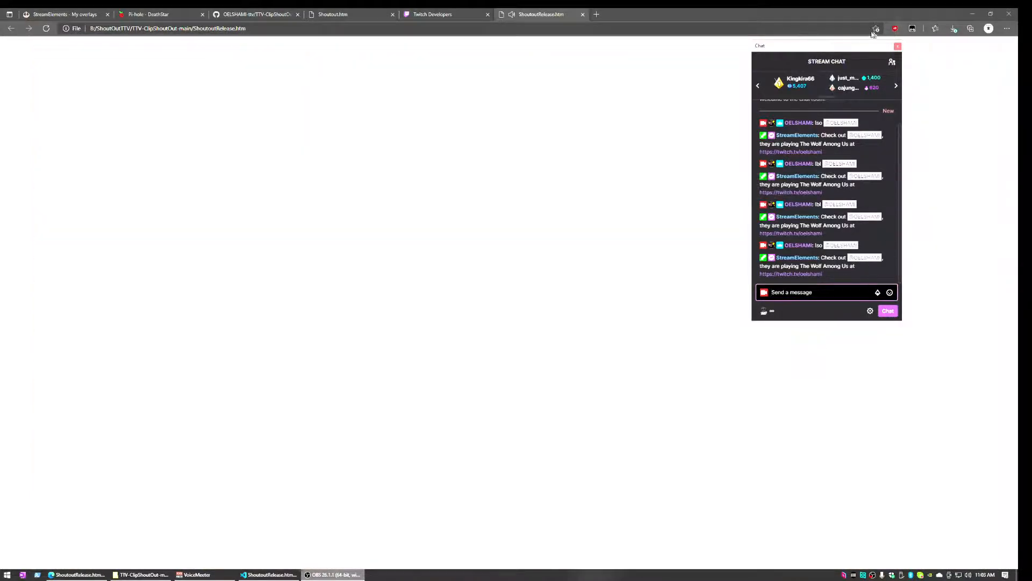
pyautogui.moveTo(842, 51); pyautogui.dragTo(707, 0)
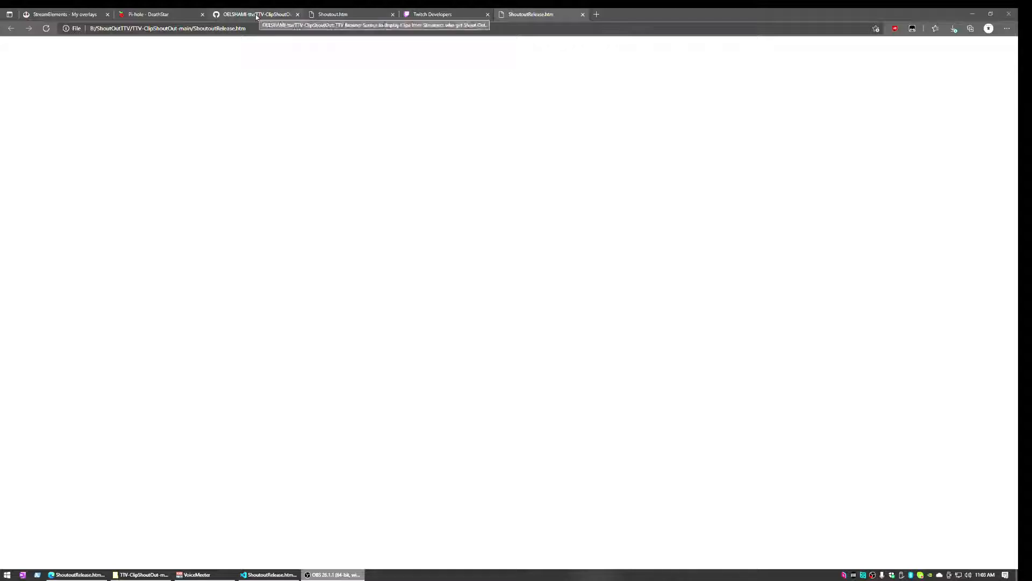
# Open the TTV Shoutout overlay from My overlays for editing
pyautogui.click(68, 13)
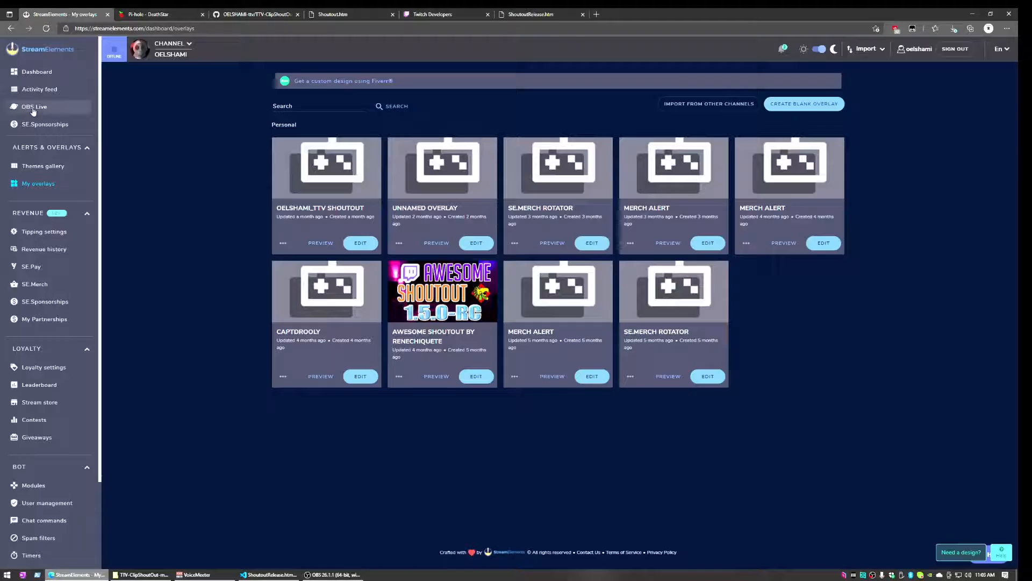
pyautogui.click(44, 186)
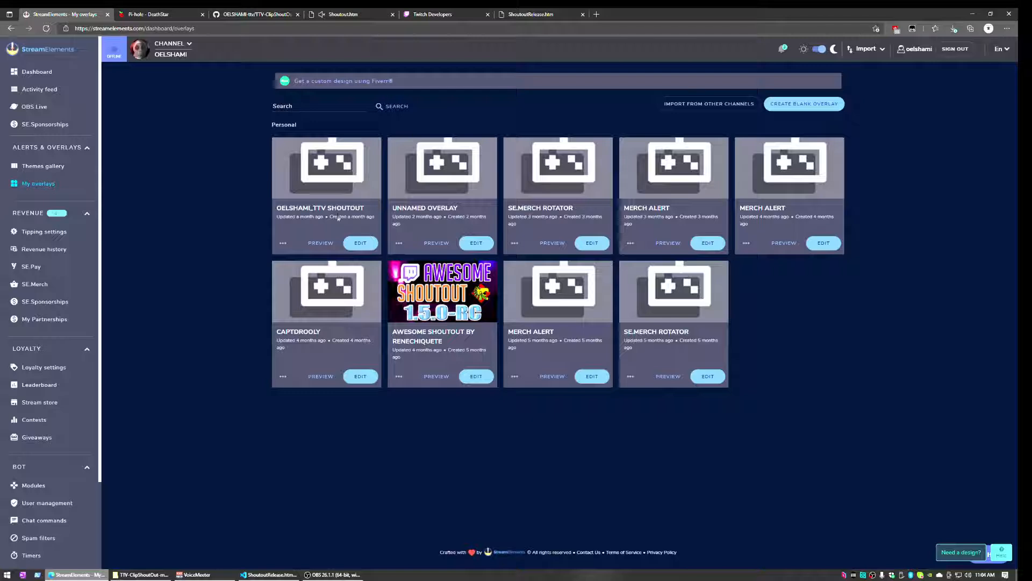
pyautogui.click(360, 243)
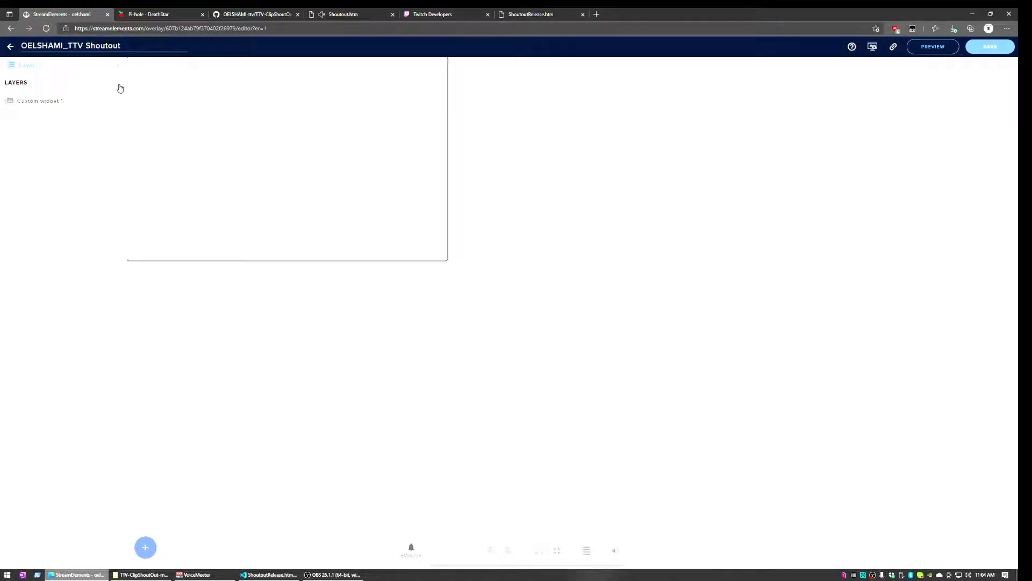
# Delete the old Custom widget 1 layer and add a new Static / Custom custom widget
pyautogui.click(290, 140)
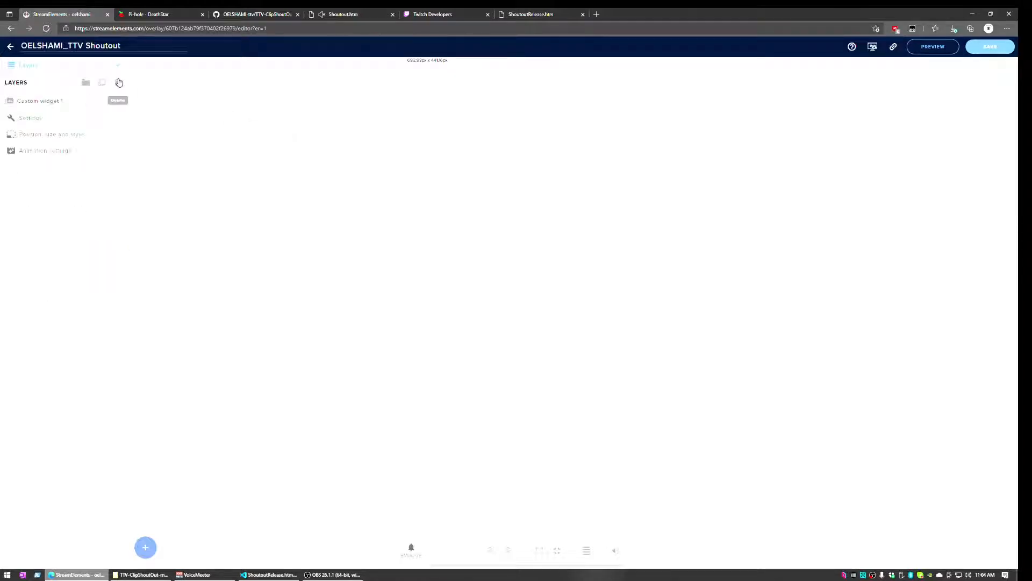
pyautogui.click(119, 82)
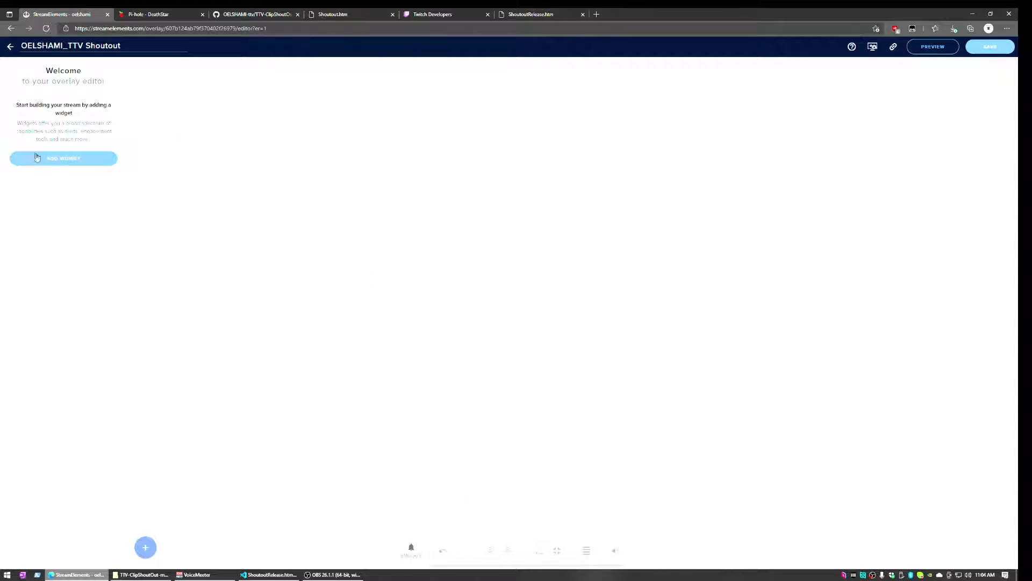
pyautogui.click(145, 548)
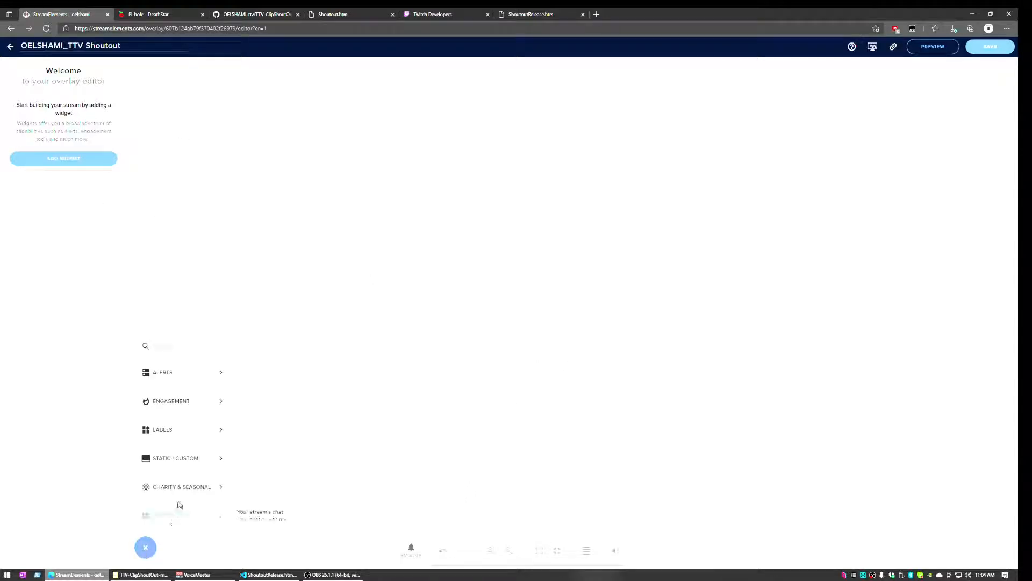
pyautogui.moveTo(193, 459)
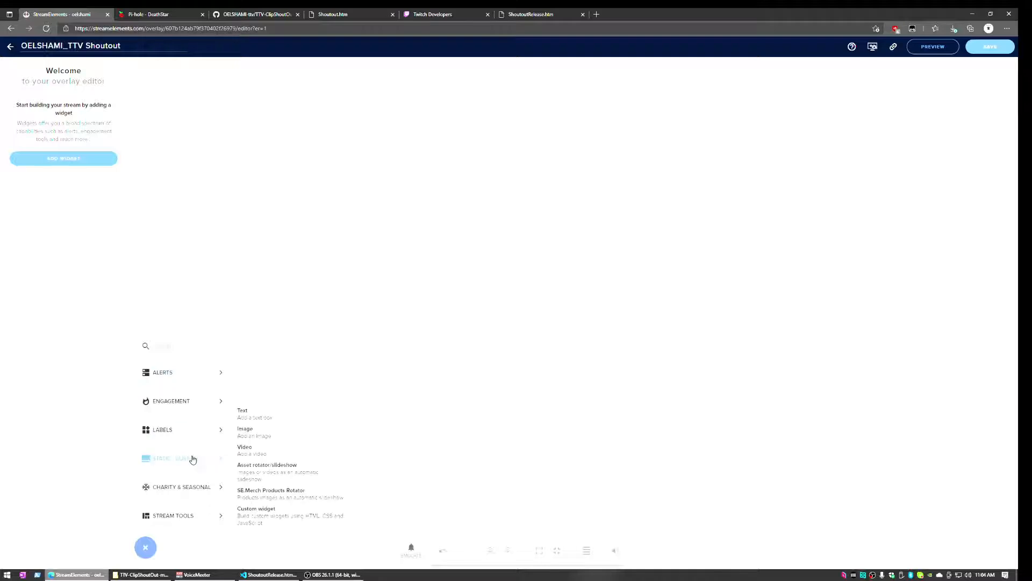
pyautogui.click(275, 526)
# Drag the new custom widget into its position on the overlay canvas
pyautogui.moveTo(210, 91); pyautogui.dragTo(432, 141)
pyautogui.moveTo(482, 189); pyautogui.dragTo(804, 272)
pyautogui.moveTo(837, 417); pyautogui.dragTo(483, 269)
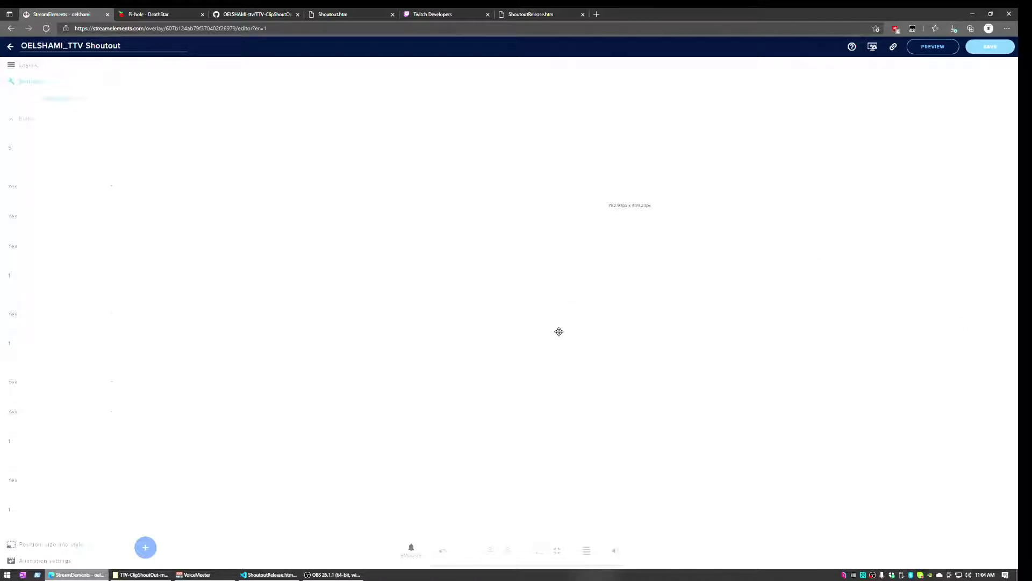
pyautogui.moveTo(558, 329); pyautogui.dragTo(511, 288)
pyautogui.hotkey('alt', 'Tab')
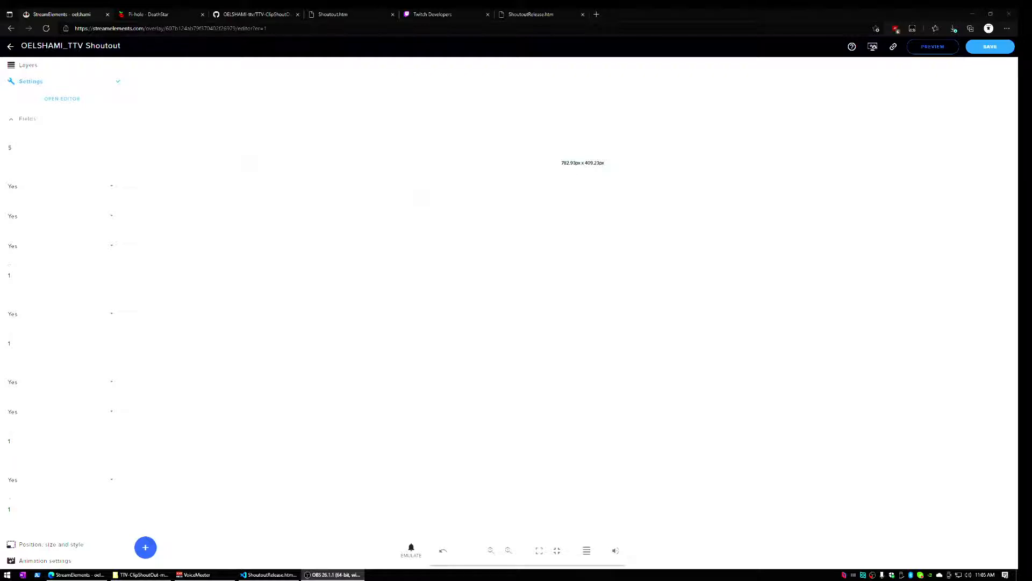
pyautogui.moveTo(350, 226); pyautogui.dragTo(373, 197)
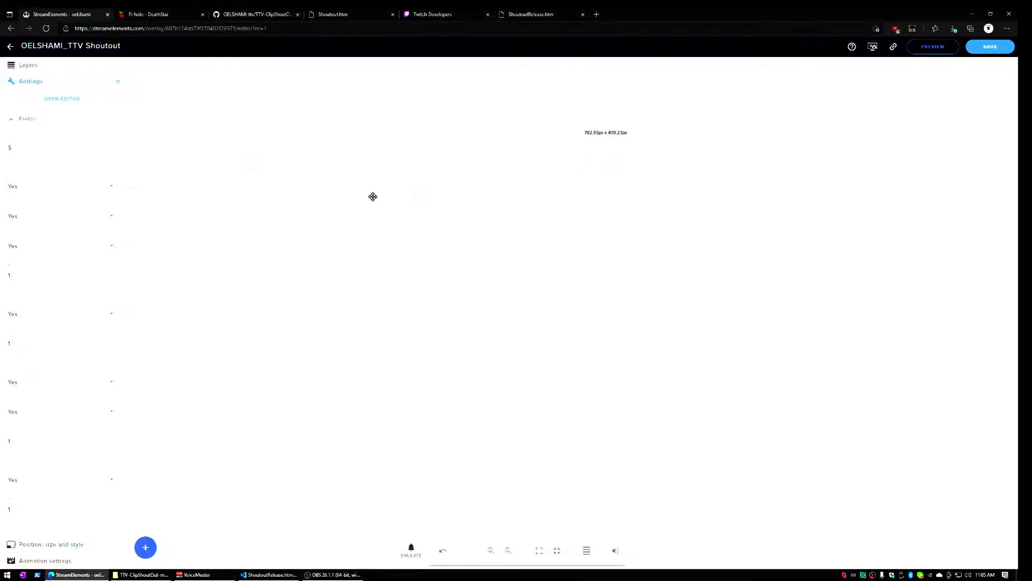
pyautogui.scroll(-1, 65, 200)
pyautogui.scroll(1, 65, 201)
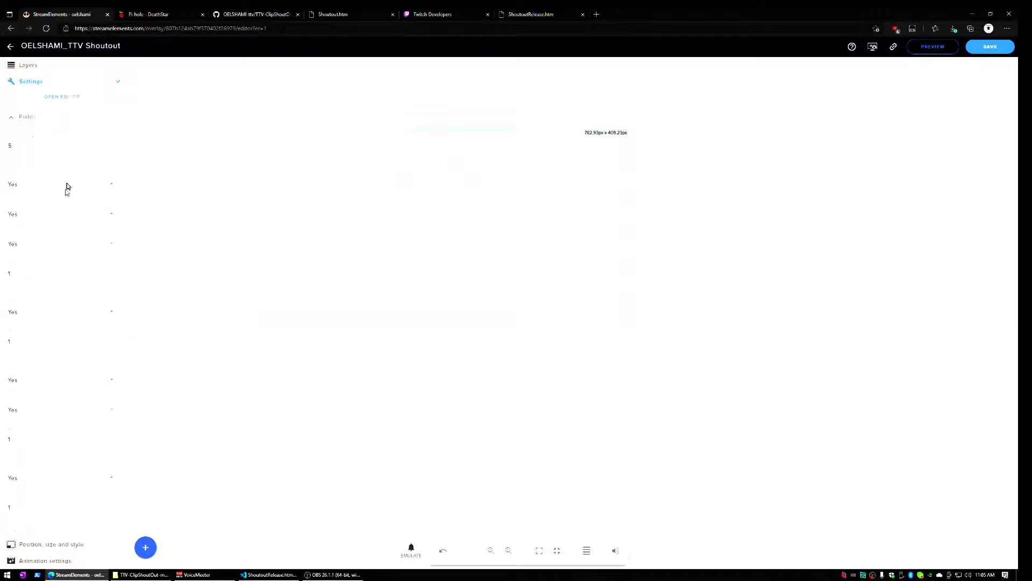
# Empty the new widget's HTML tab in the code editor, then bring up ShoutoutRelease.htm in VS Code
pyautogui.click(64, 99)
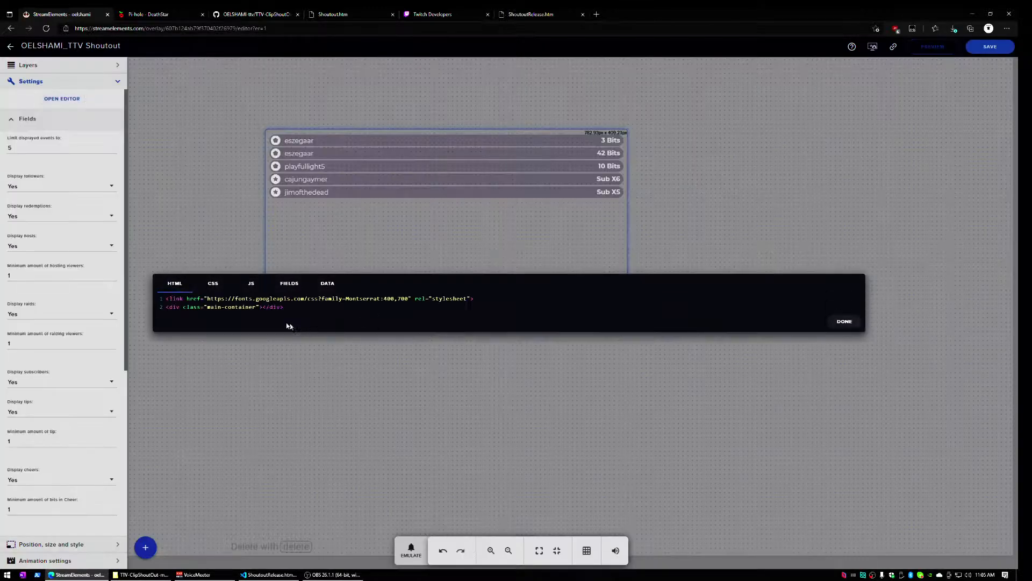
pyautogui.click(166, 298)
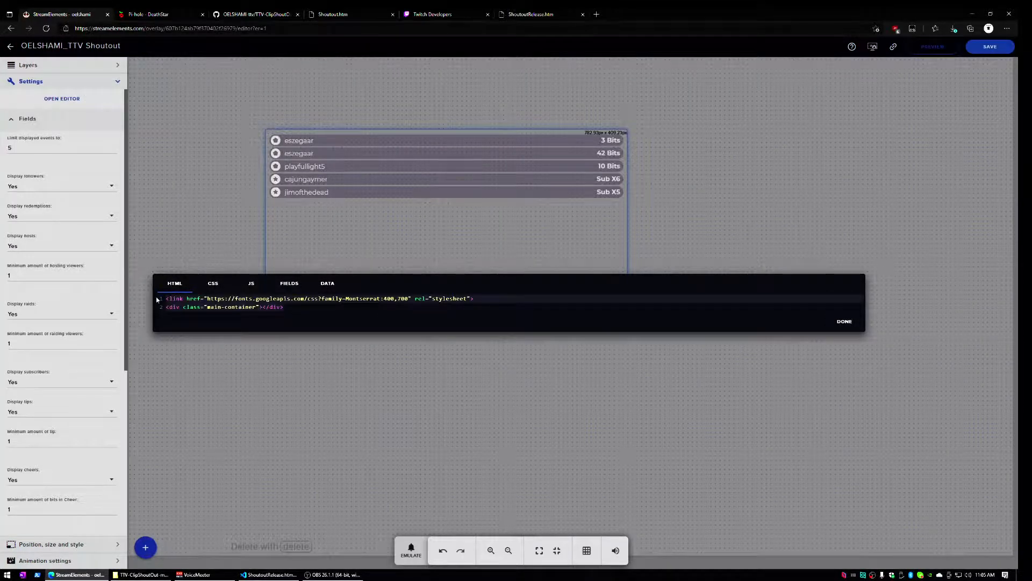
pyautogui.hotkey('ctrl', 'a')
pyautogui.press('BackSpace')
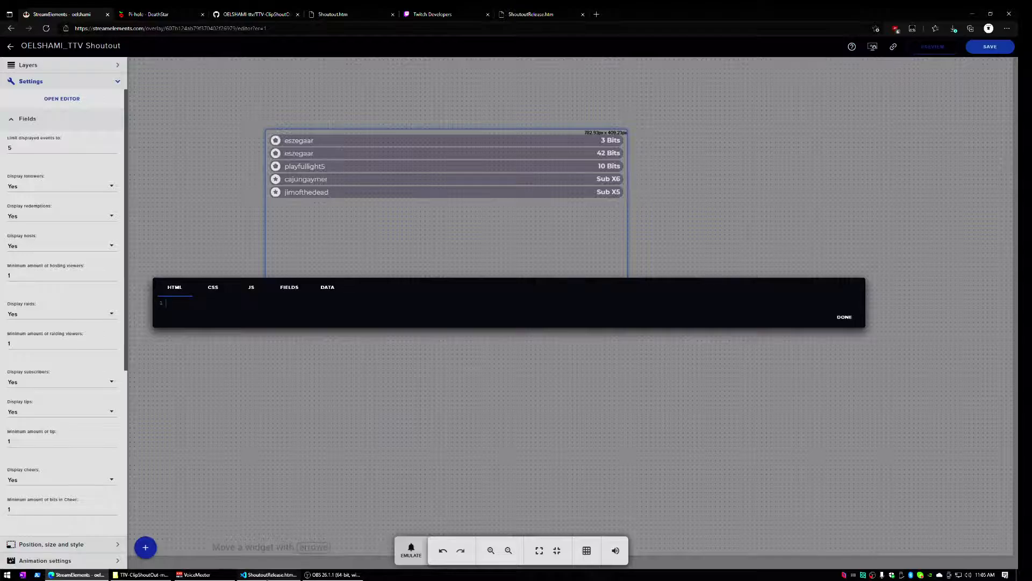
pyautogui.click(269, 575)
pyautogui.click(101, 154)
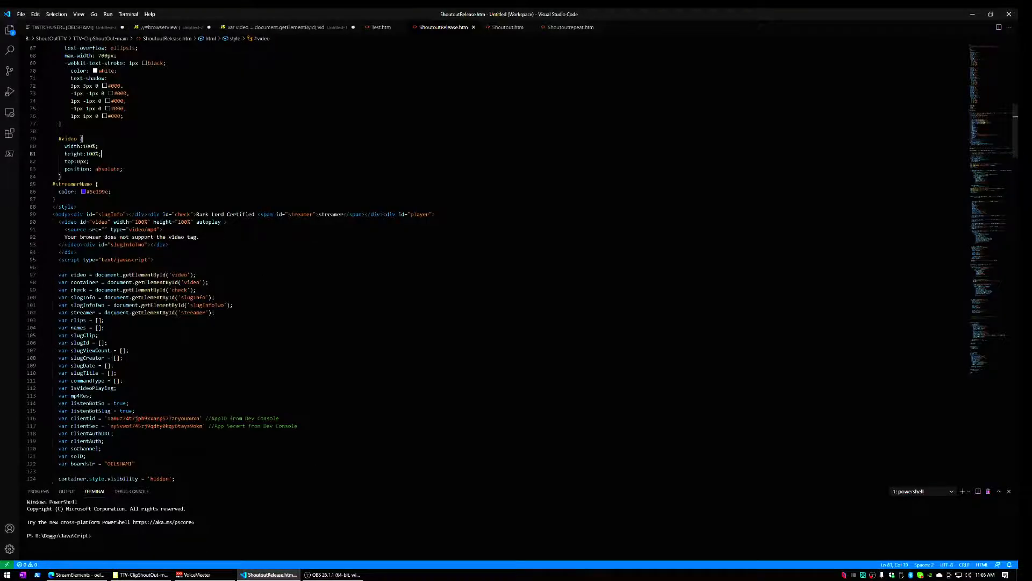
# Select and copy all of ShoutoutRelease.htm's code, then return to the browser
pyautogui.click(35, 14)
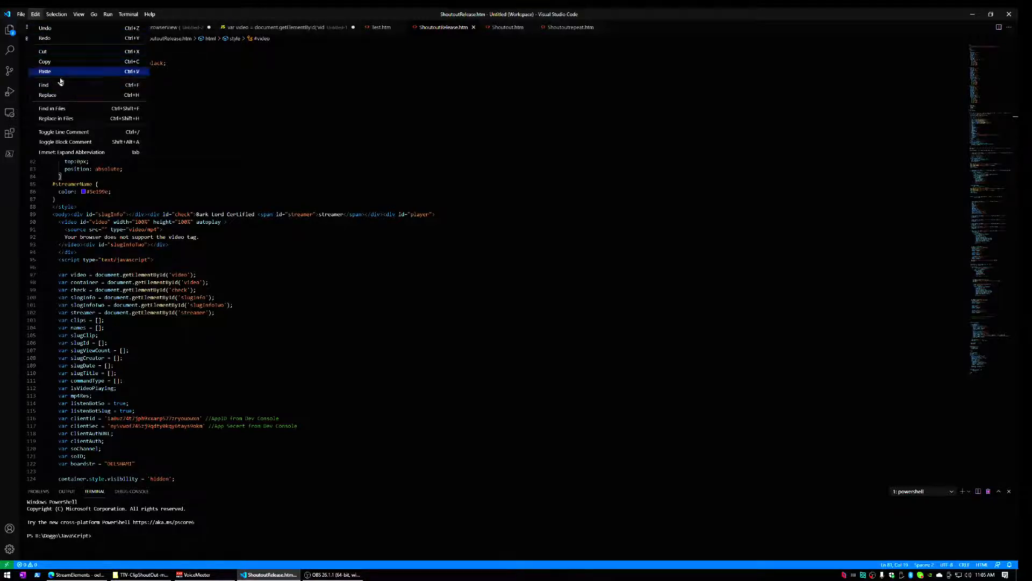
pyautogui.press('Escape')
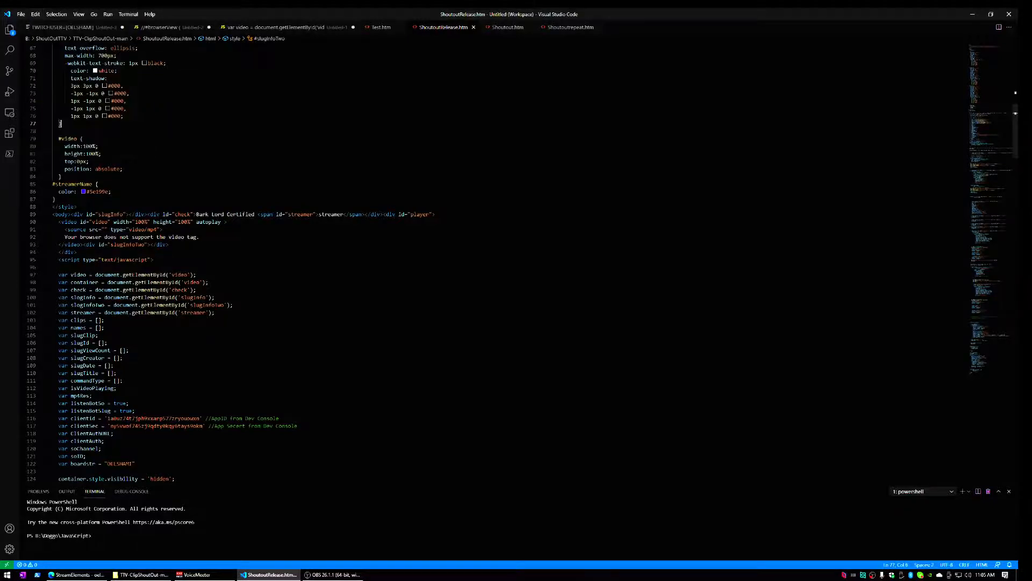
pyautogui.hotkey('ctrl', 'a')
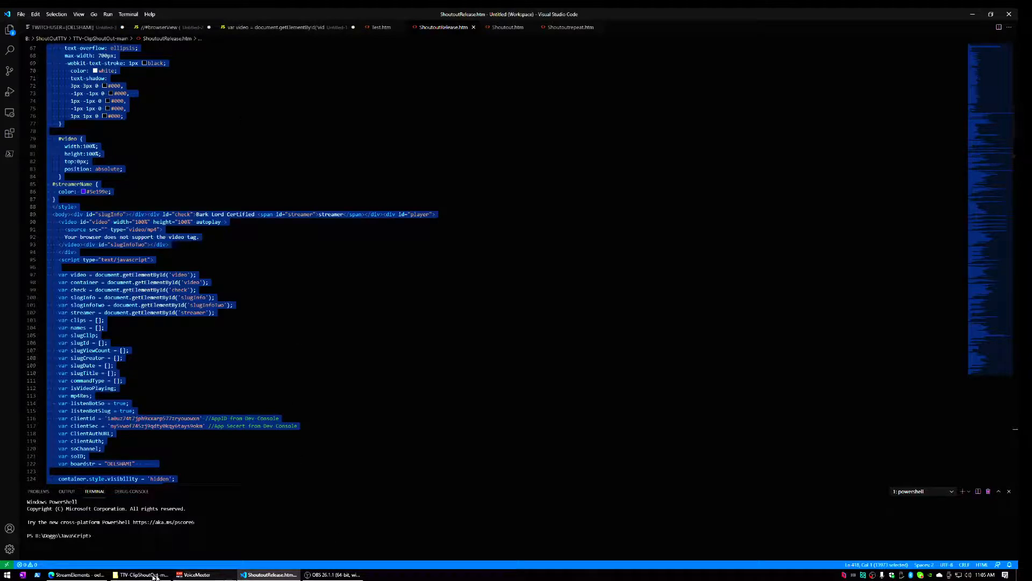
pyautogui.click(75, 574)
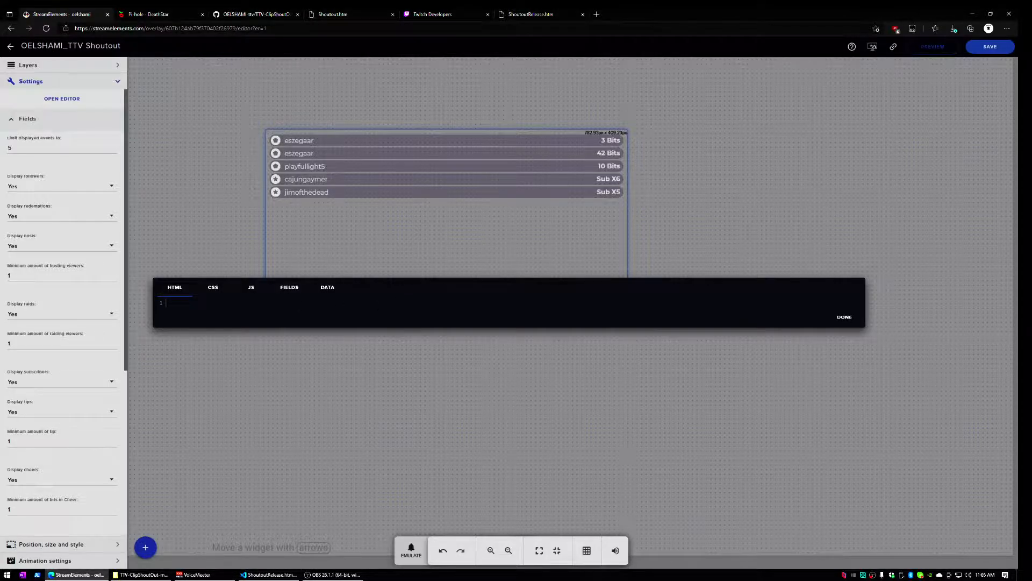
# Paste the ShoutoutRelease.htm code into the widget's HTML, save the overlay, and show its Preview launch options
pyautogui.hotkey('ctrl', 'v')
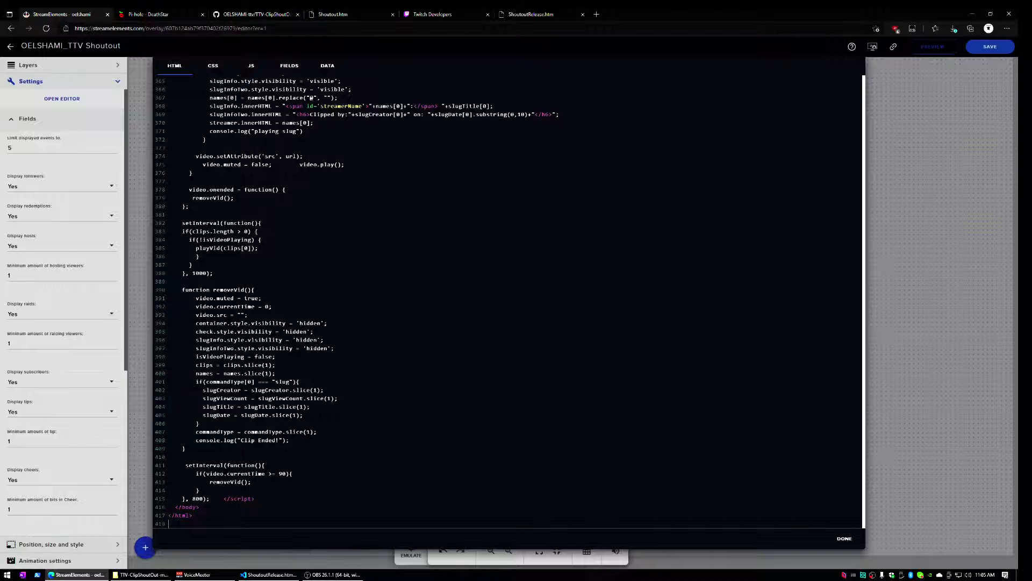
pyautogui.click(843, 538)
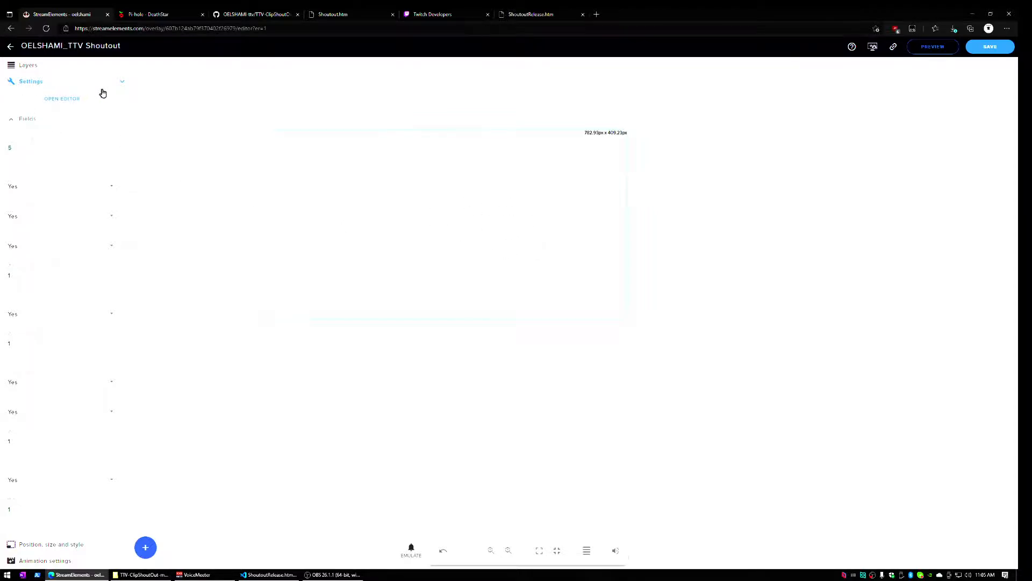
pyautogui.click(119, 85)
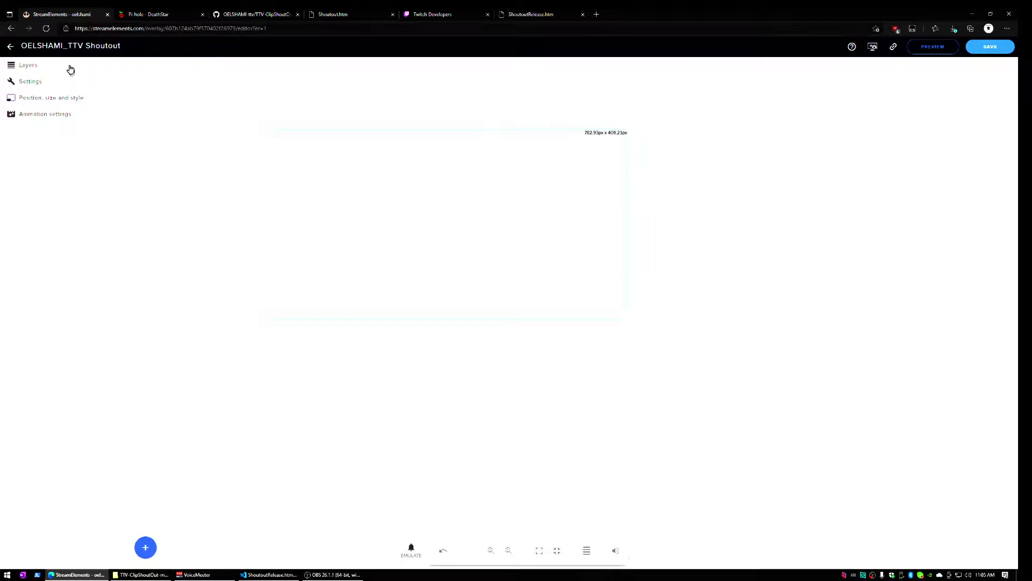
pyautogui.click(990, 51)
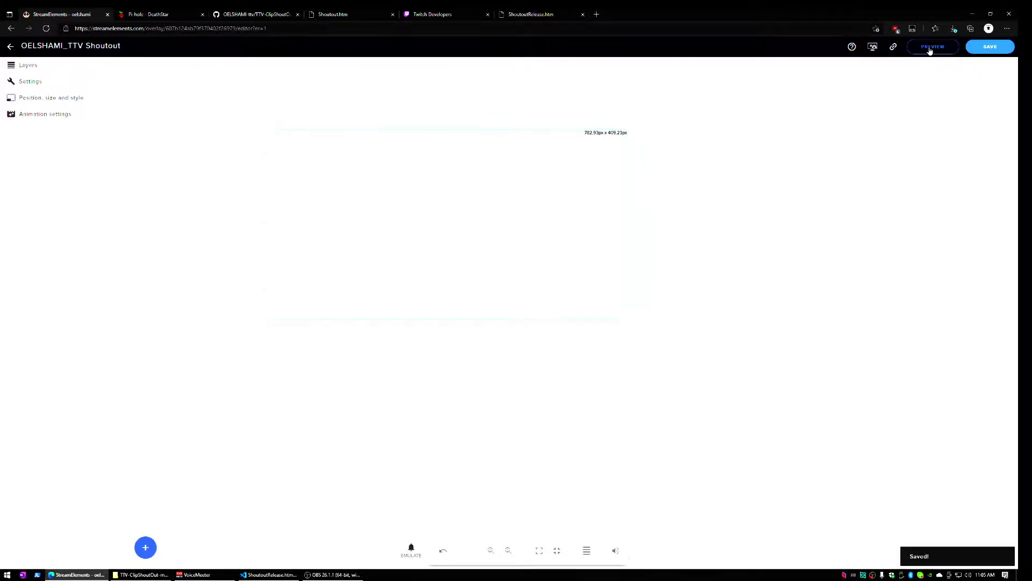
pyautogui.click(930, 48)
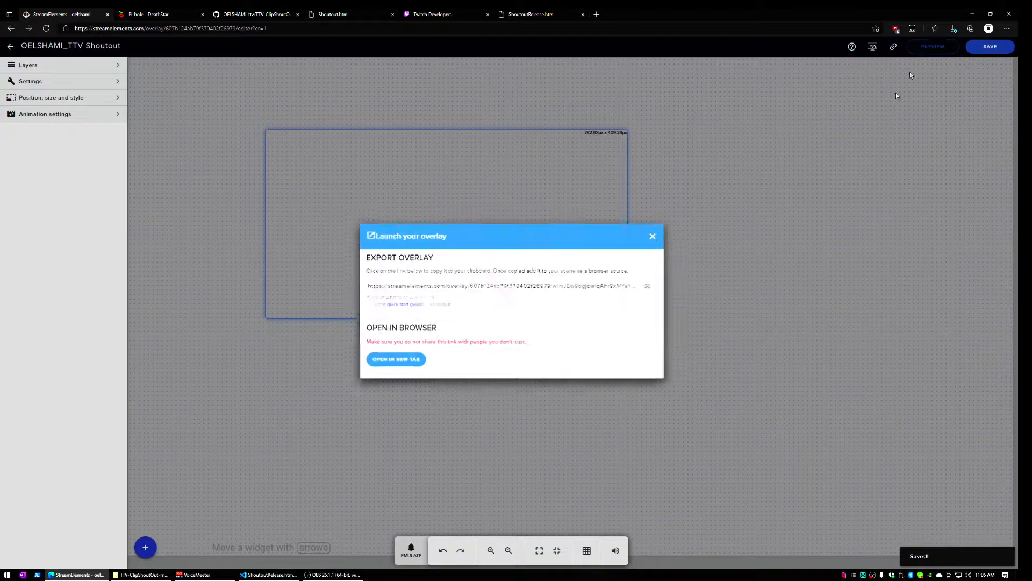
# Open the overlay in a new tab and send a !so shoutout command in chat to play a clip
pyautogui.click(402, 363)
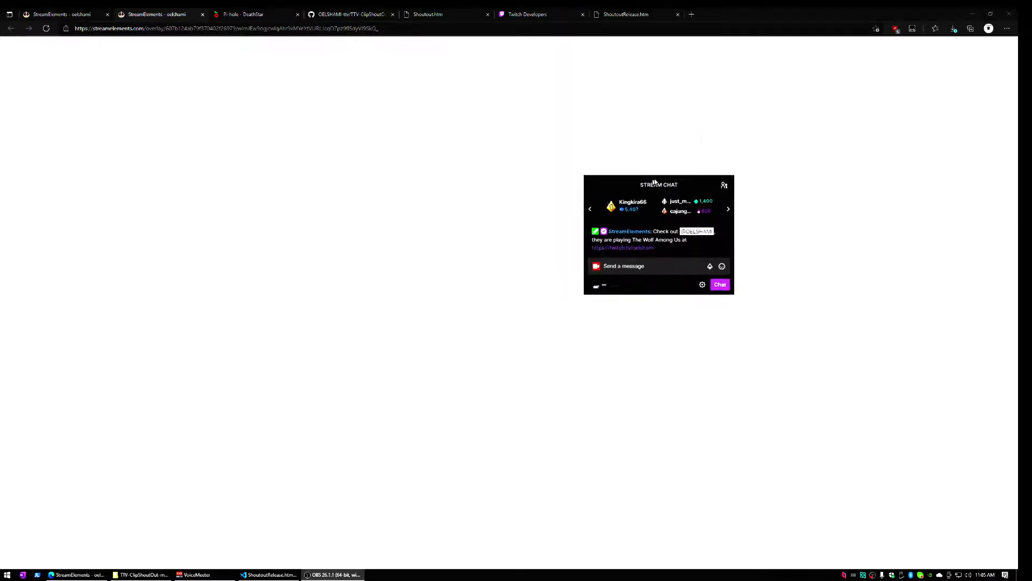
pyautogui.click(672, 224)
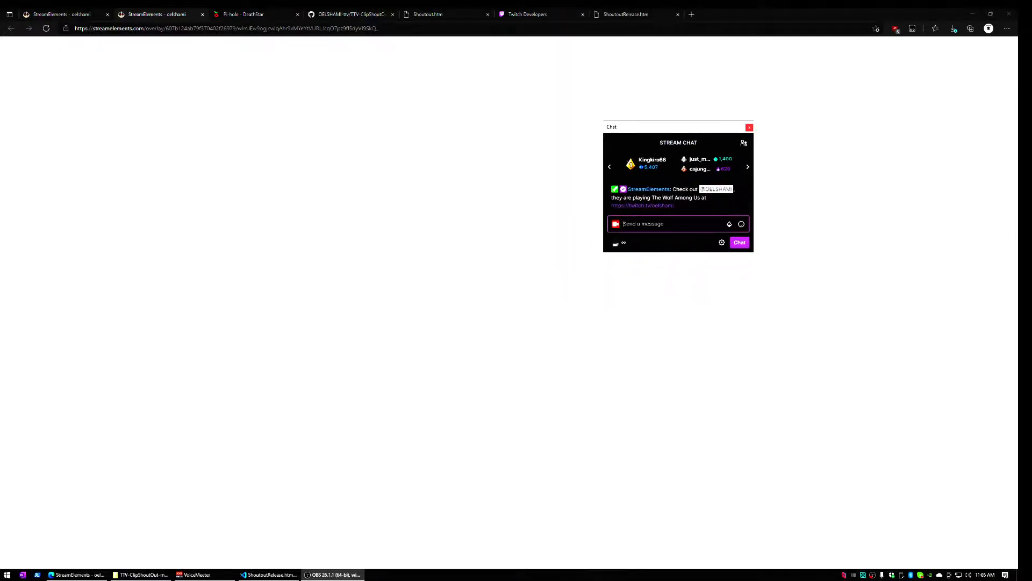
pyautogui.write('!so @')
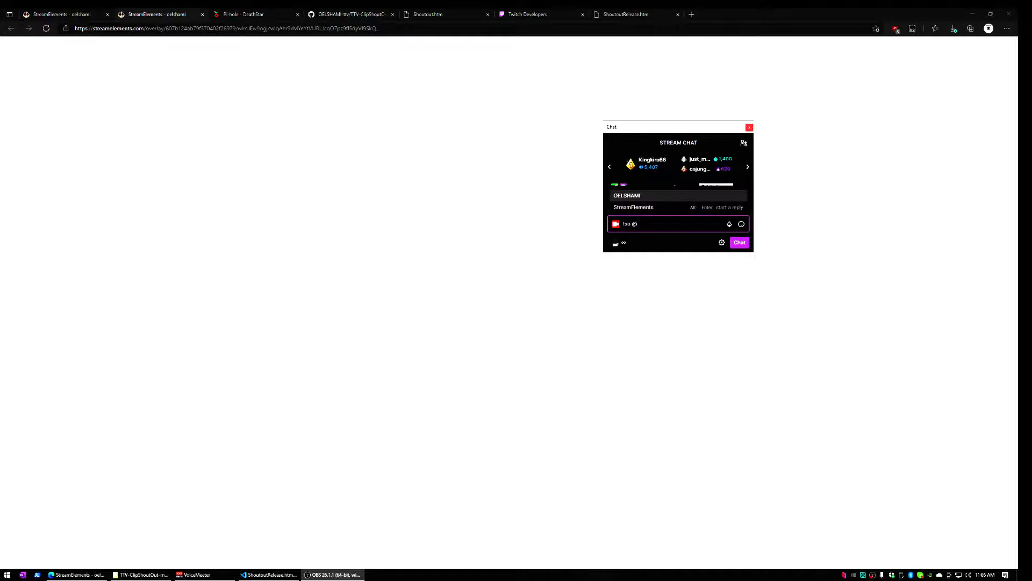
pyautogui.write('oelshami')
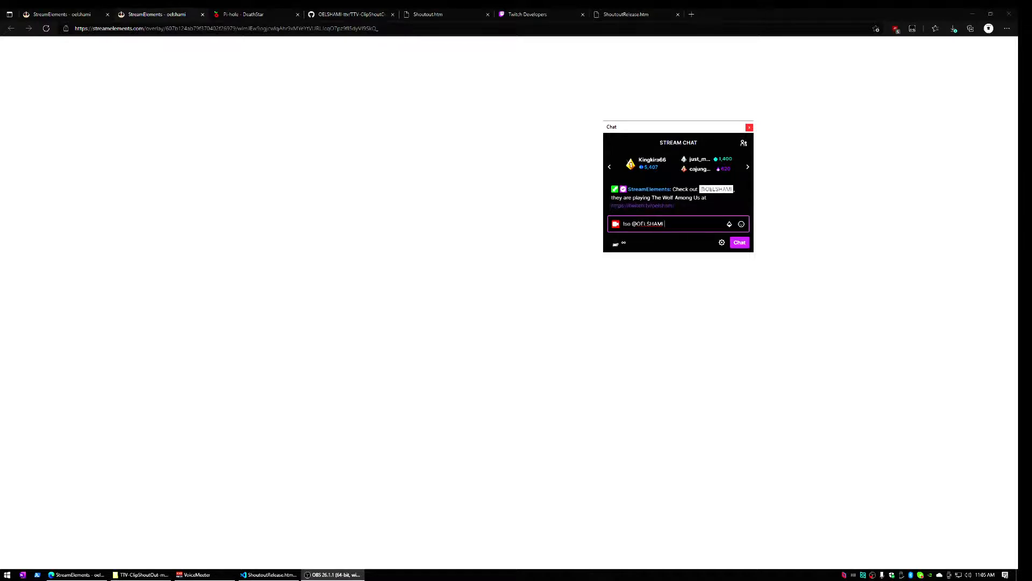
pyautogui.press('Return')
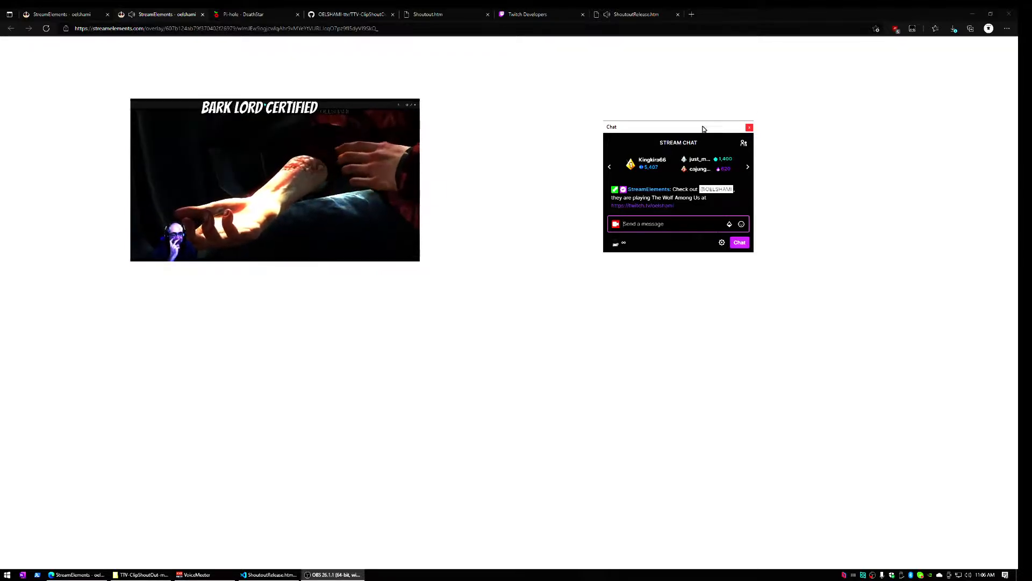
pyautogui.moveTo(703, 129); pyautogui.dragTo(805, 0)
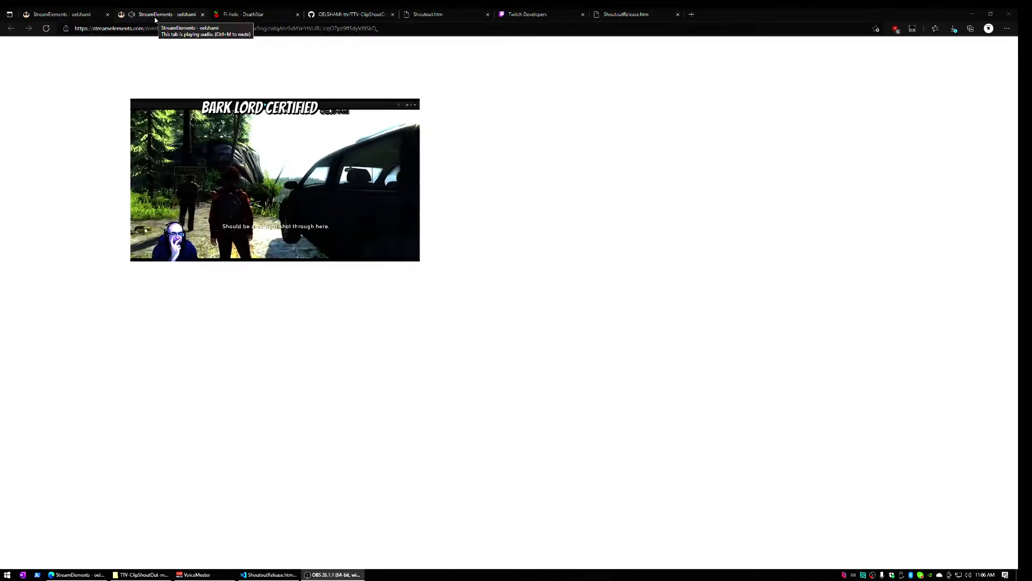
# Return to the overlay editor tab and dismiss the Launch your overlay dialog
pyautogui.click(79, 15)
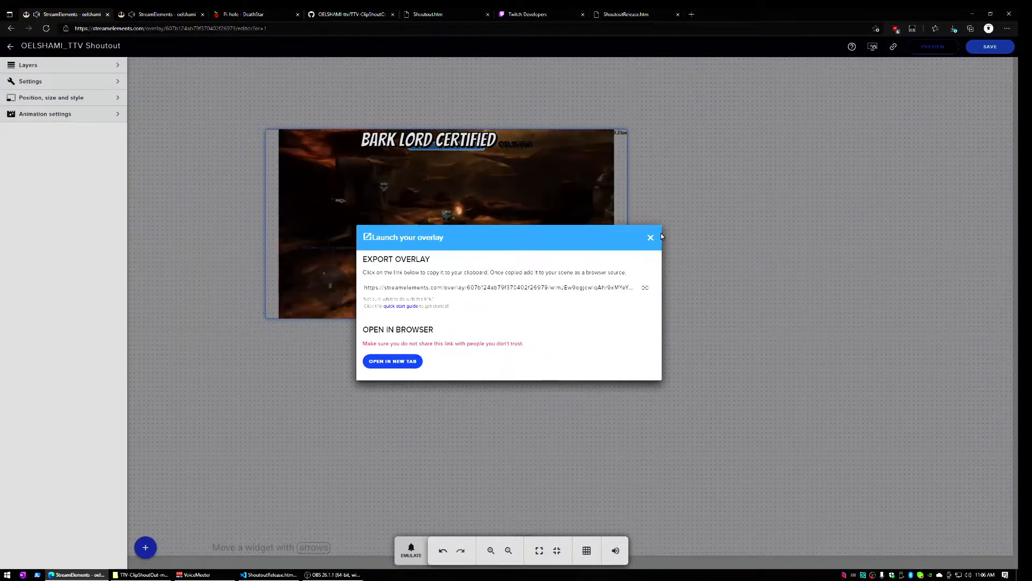
pyautogui.click(650, 237)
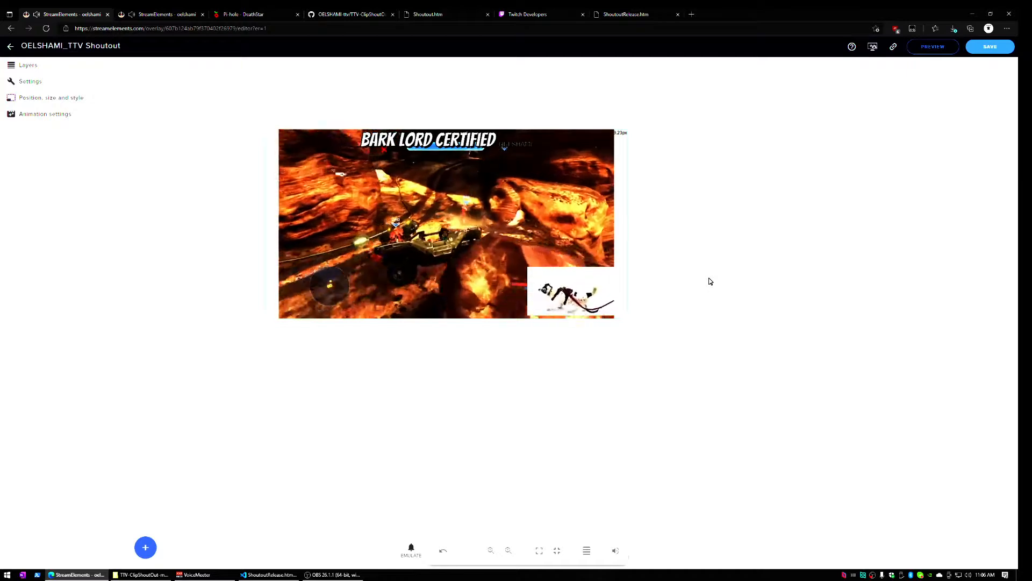
pyautogui.click(628, 15)
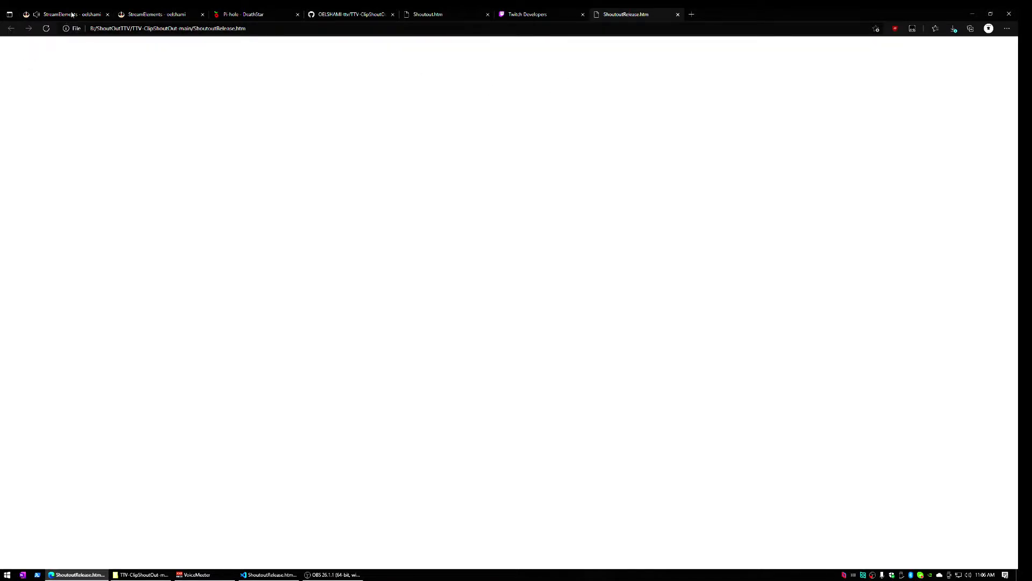
pyautogui.click(72, 15)
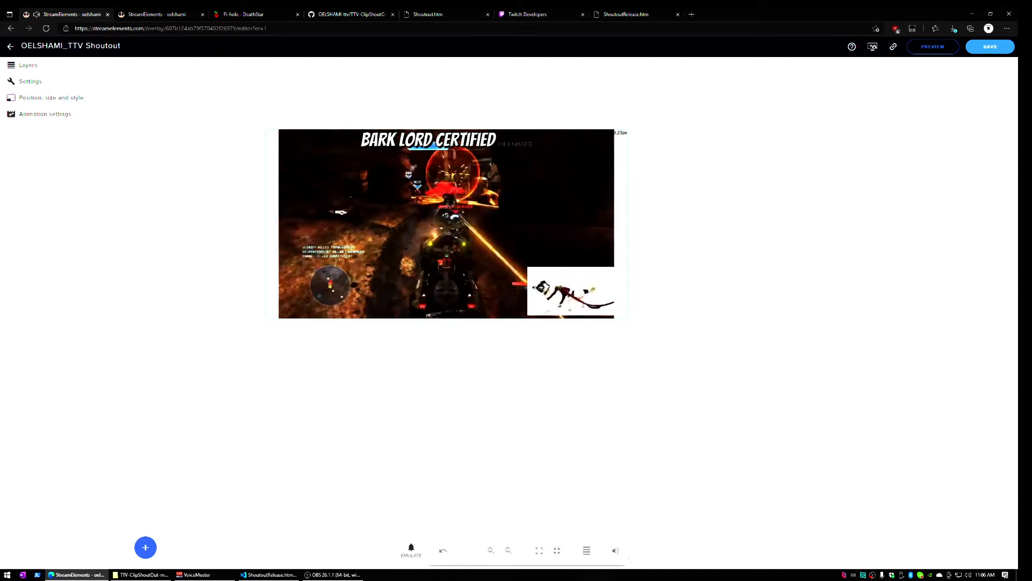
# Toggle the preview's sound off and on, save the overlay again, and go back to the overlays list
pyautogui.click(616, 551)
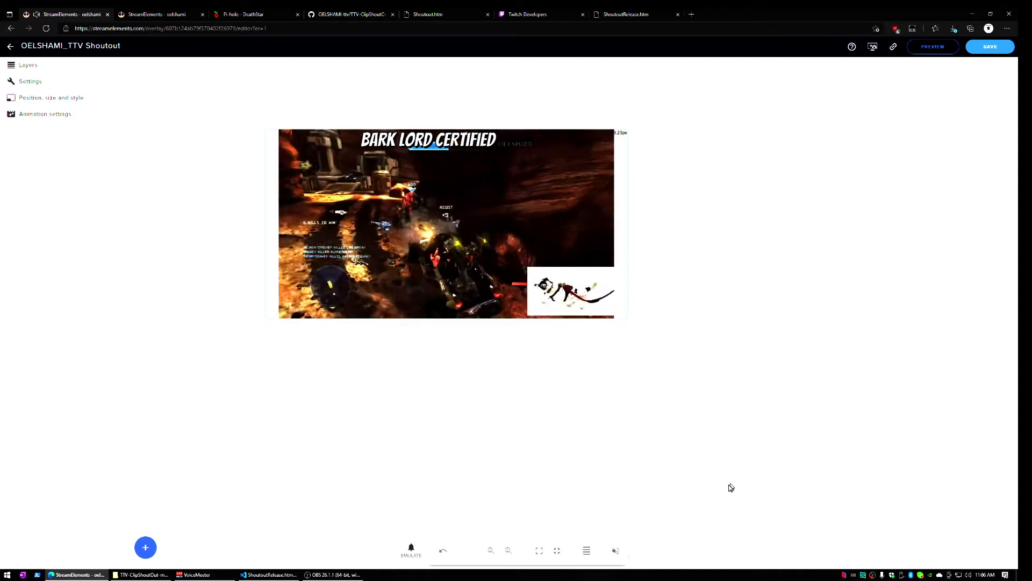
pyautogui.click(615, 552)
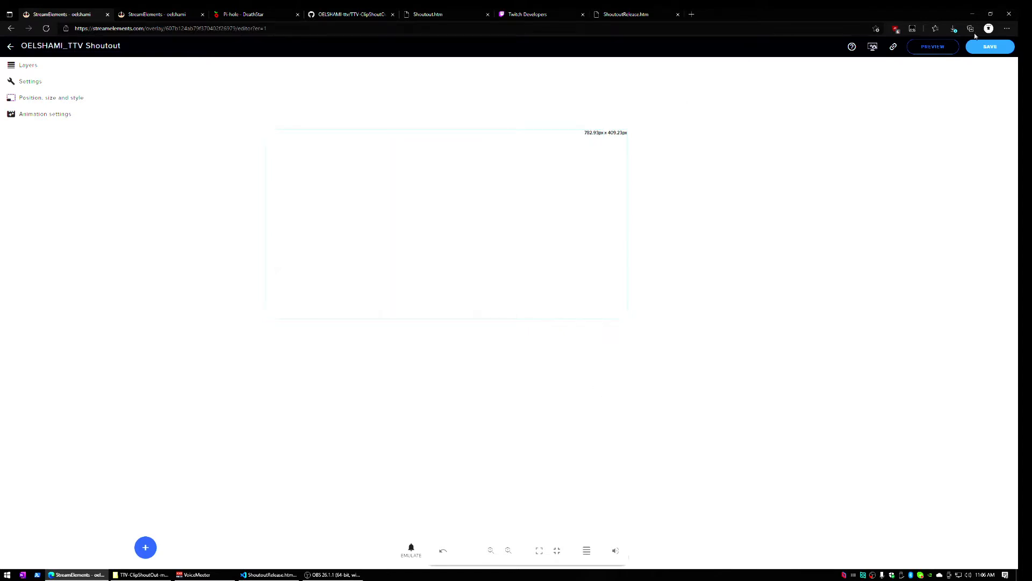
pyautogui.click(990, 46)
pyautogui.click(10, 46)
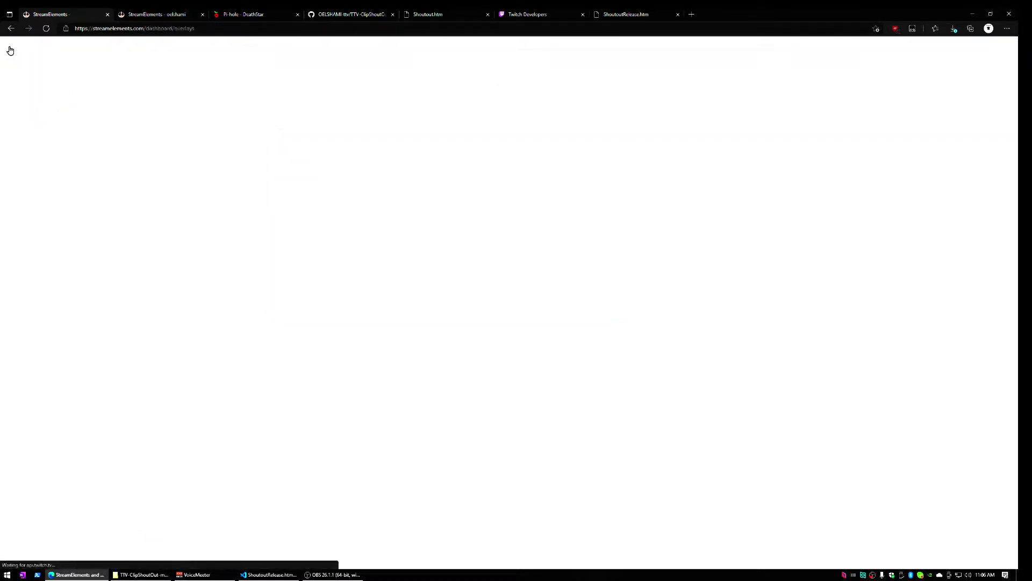